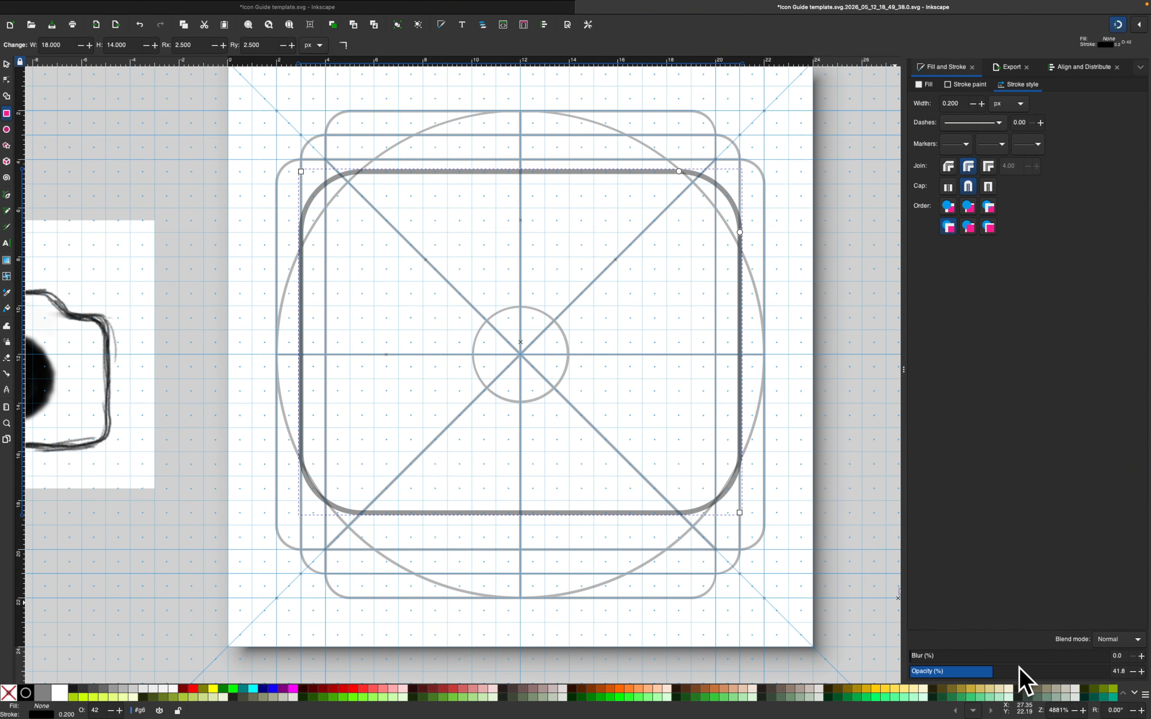
Set the rounded rectangle's opacity to 100% and its stroke width to 2 px.
{"action": "left_click_drag", "start_coordinate": [1020, 675], "coordinate": [1148, 676]}
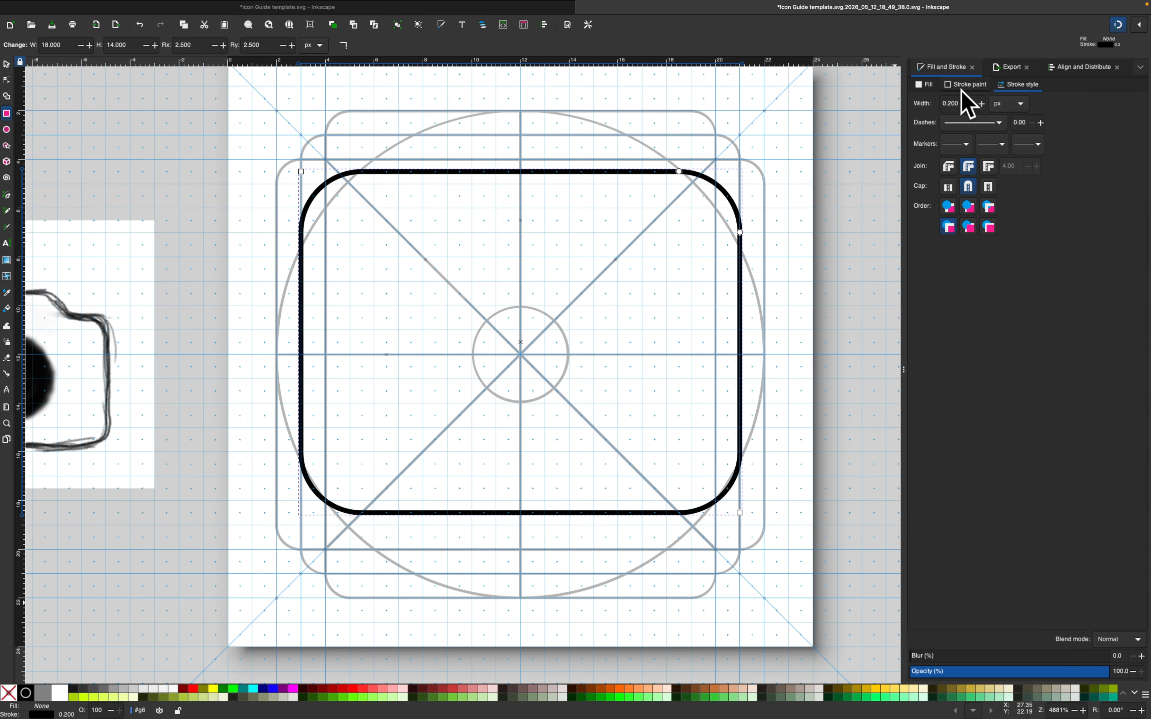
{"action": "left_click", "coordinate": [961, 101]}
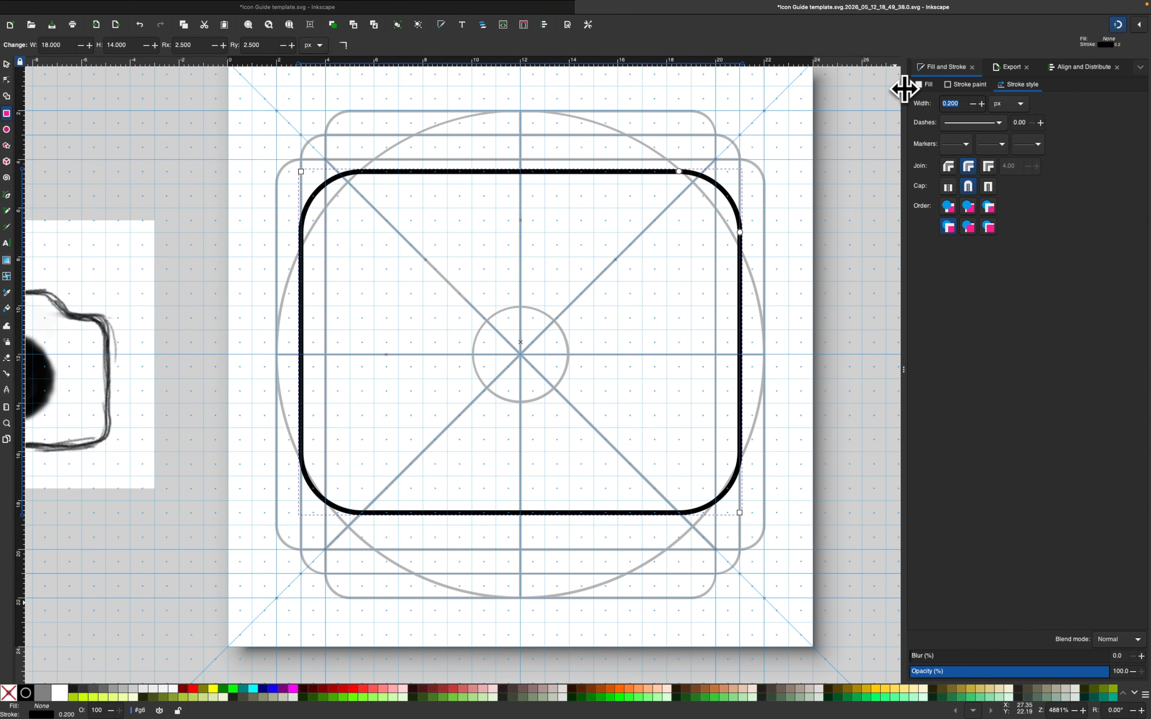
{"action": "key", "text": "Return"}
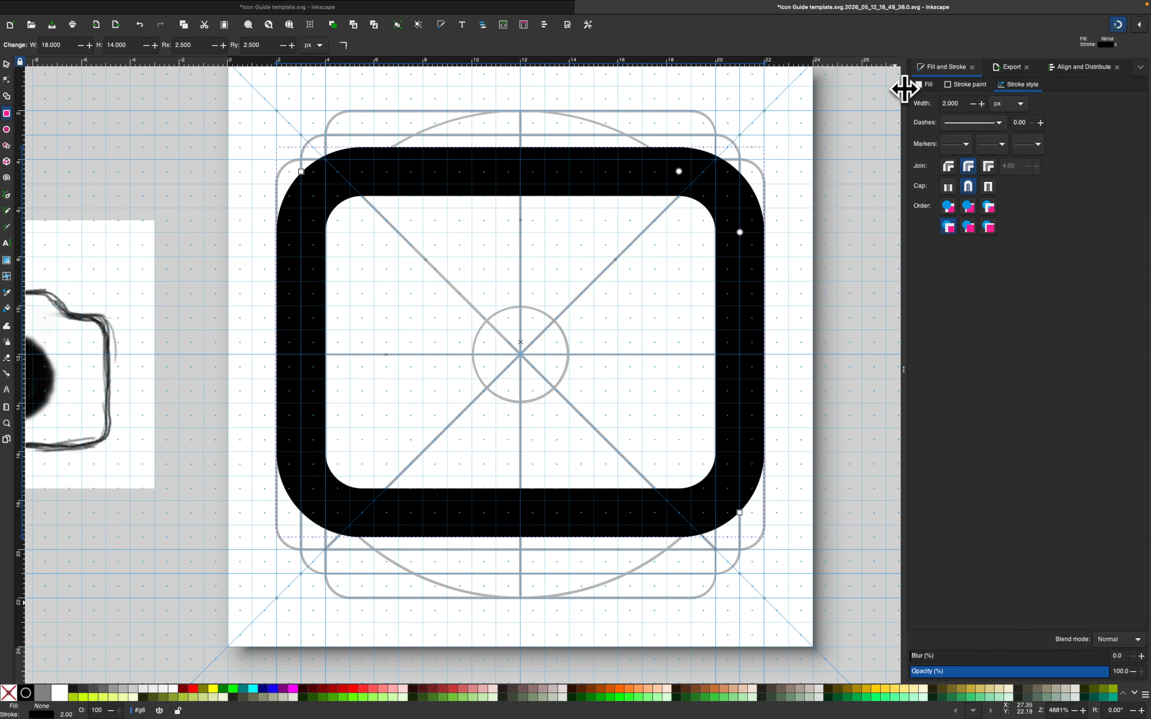
Move the rounded rectangle down to Y 4 px so it lines up with the wide keyline guide.
{"action": "left_click", "coordinate": [6, 64]}
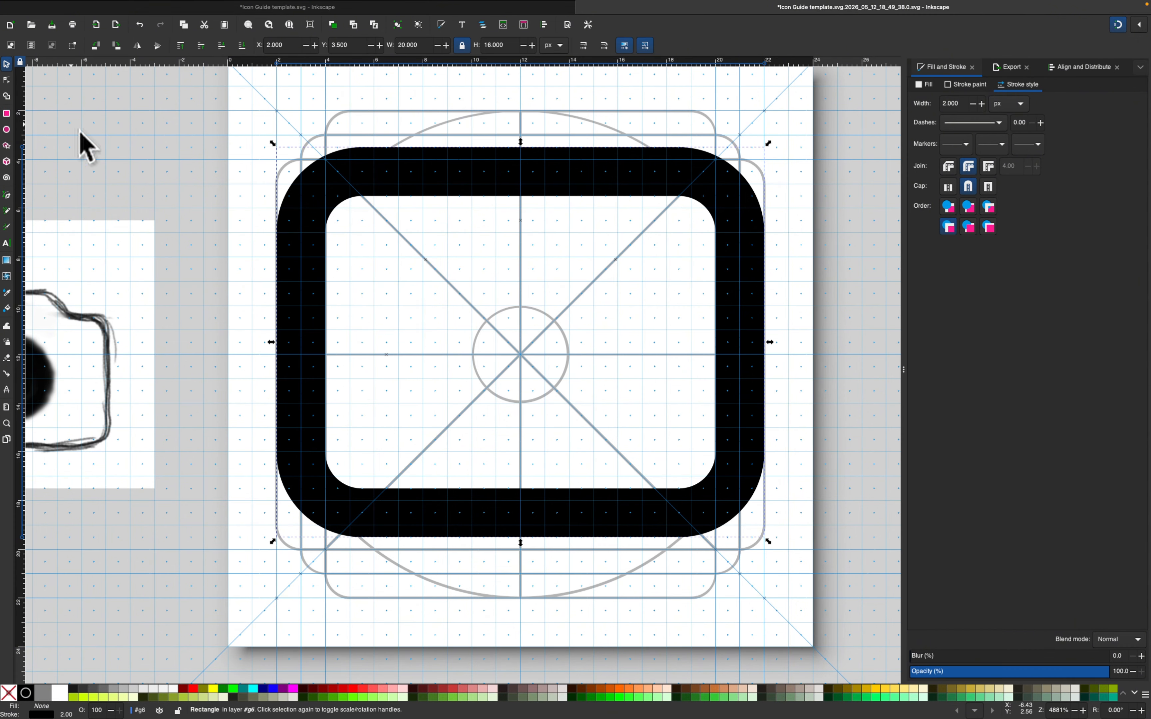
{"action": "scroll", "coordinate": [514, 367], "scroll_direction": "left", "scroll_amount": 2}
{"action": "scroll", "coordinate": [513, 367], "scroll_direction": "down", "scroll_amount": 1}
{"action": "mouse_move", "coordinate": [609, 488]}
{"action": "left_mouse_down"}
{"action": "mouse_move", "coordinate": [598, 508]}
{"action": "mouse_move", "coordinate": [595, 494]}
{"action": "left_mouse_up"}
{"action": "left_click_drag", "start_coordinate": [594, 382], "coordinate": [566, 470]}
{"action": "left_click_drag", "start_coordinate": [500, 440], "coordinate": [497, 343]}
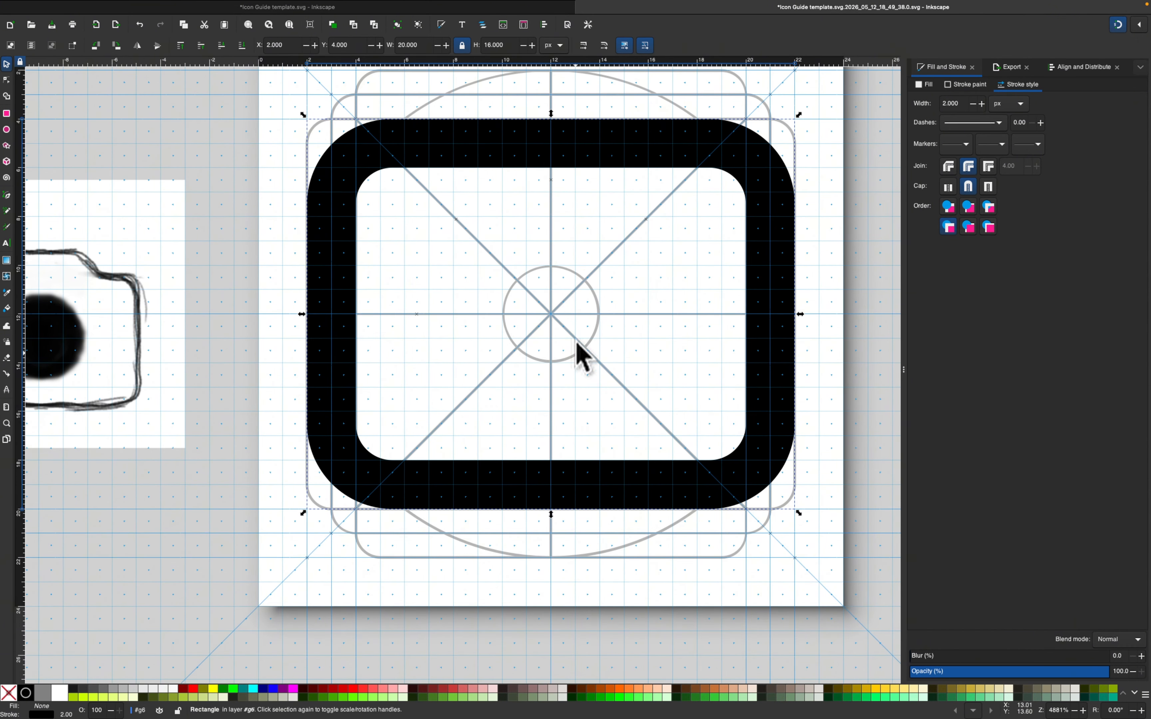
Lower the rectangle's upper edge to Y 5.5 px, making the shape 14.5 px high.
{"action": "scroll", "coordinate": [571, 333], "scroll_direction": "up", "scroll_amount": 4}
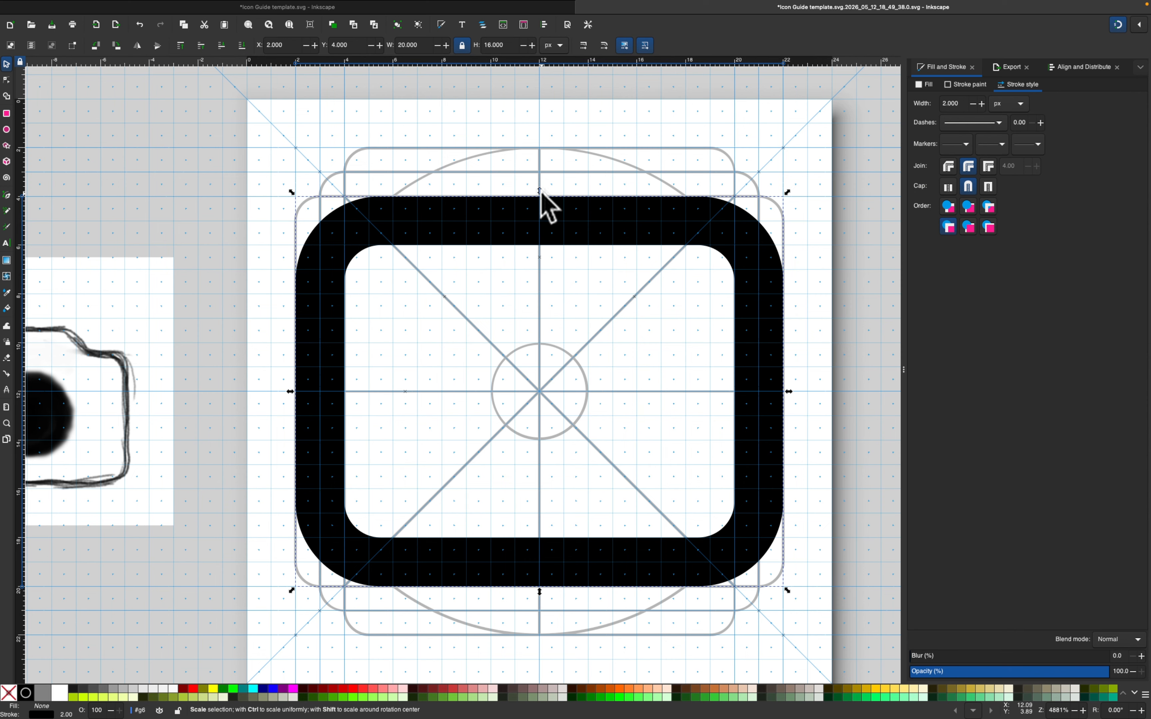
{"action": "scroll", "coordinate": [506, 238], "scroll_direction": "down", "scroll_amount": 3}
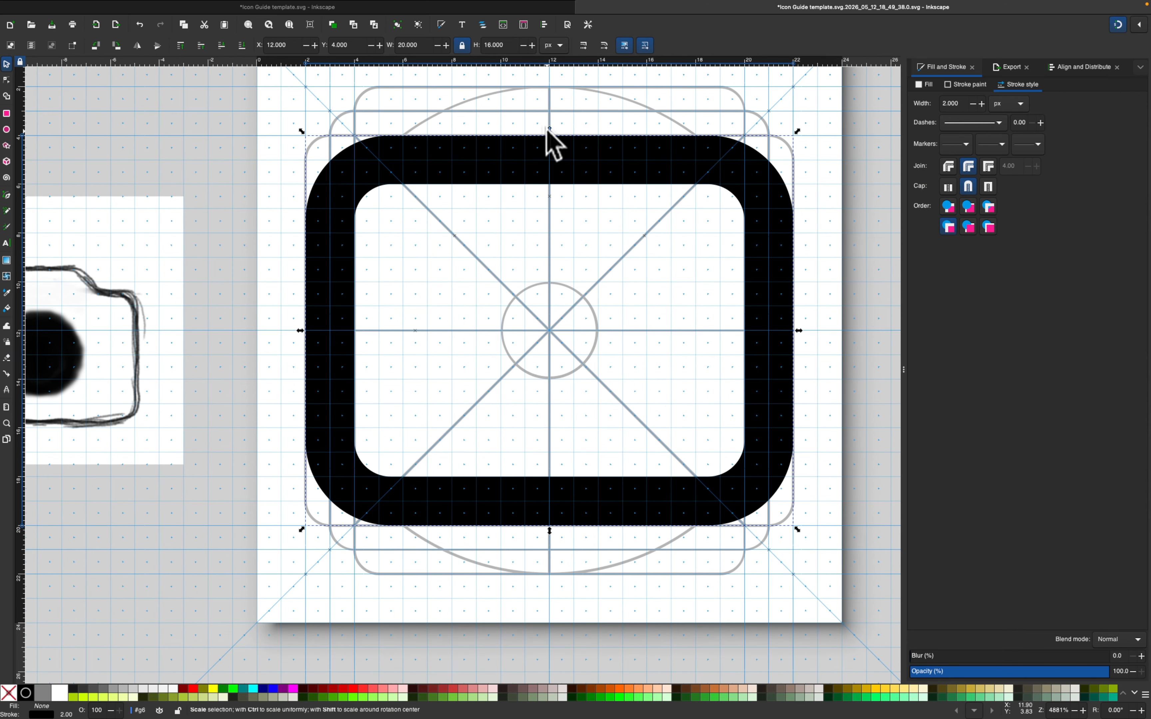
{"action": "left_click_drag", "start_coordinate": [546, 131], "coordinate": [550, 168]}
{"action": "scroll", "coordinate": [480, 176], "scroll_direction": "left", "scroll_amount": 2}
{"action": "scroll", "coordinate": [480, 176], "scroll_direction": "down", "scroll_amount": 1}
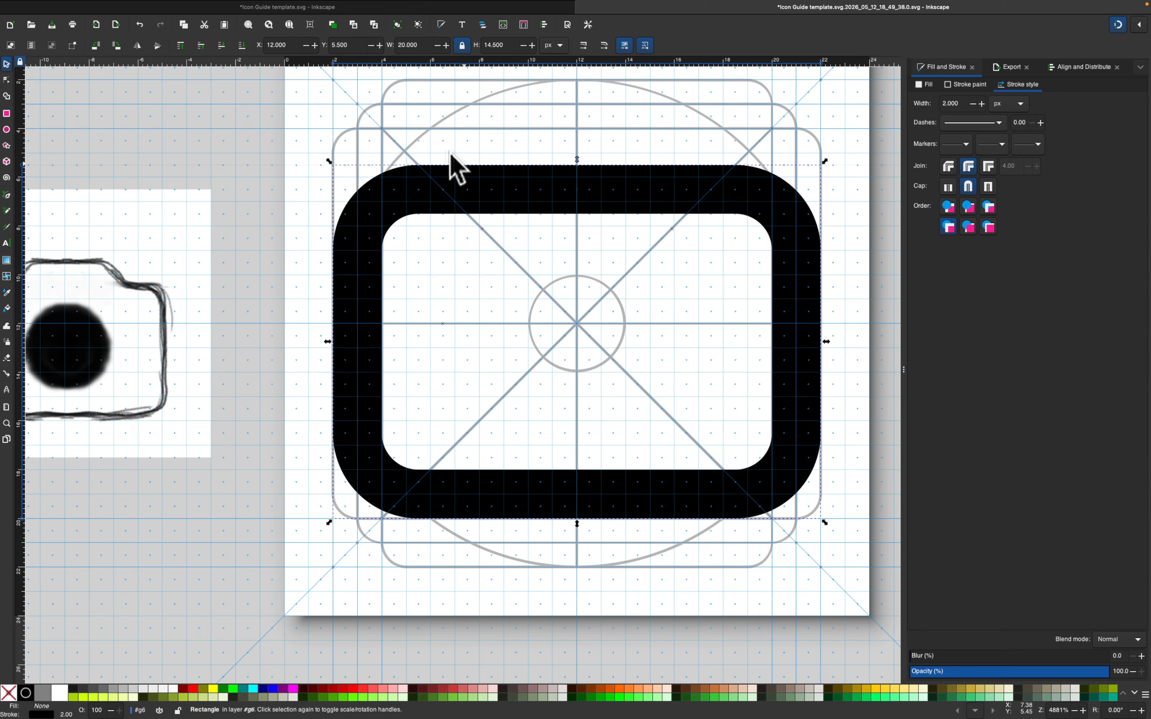
Reduce the rectangle's horizontal and vertical corner radii to 1.5 px with its corner handles.
{"action": "left_click", "coordinate": [7, 80]}
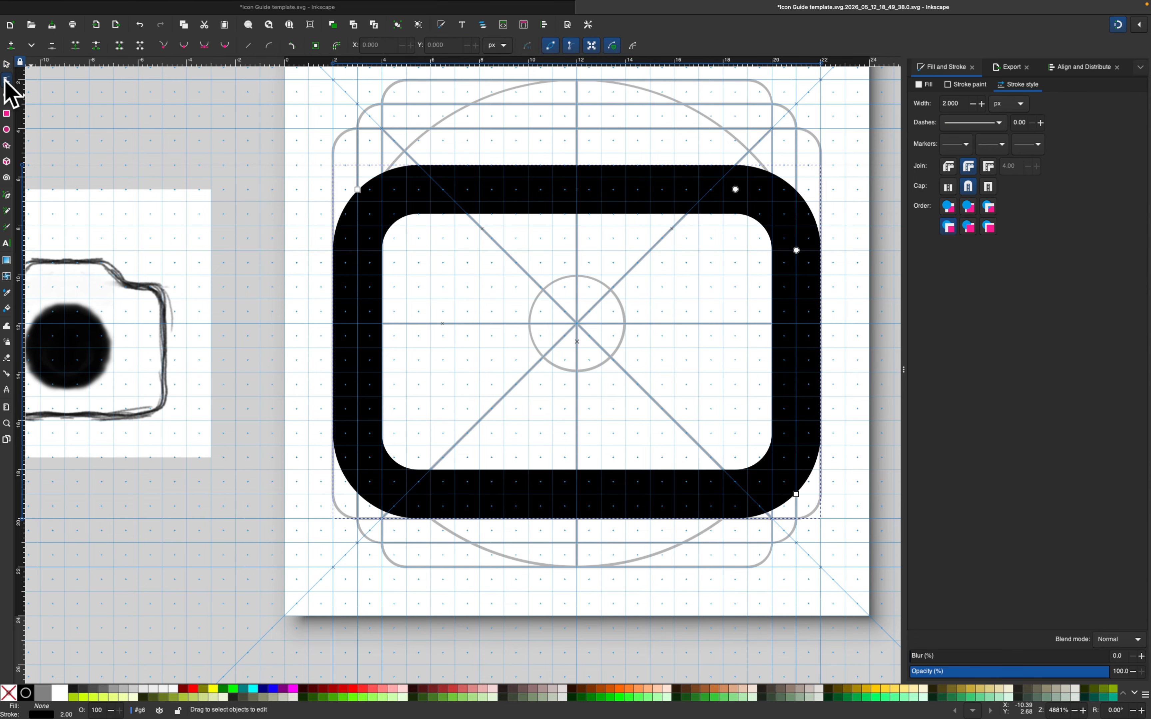
{"action": "left_click_drag", "start_coordinate": [796, 250], "coordinate": [762, 188]}
{"action": "left_click", "coordinate": [733, 189]}
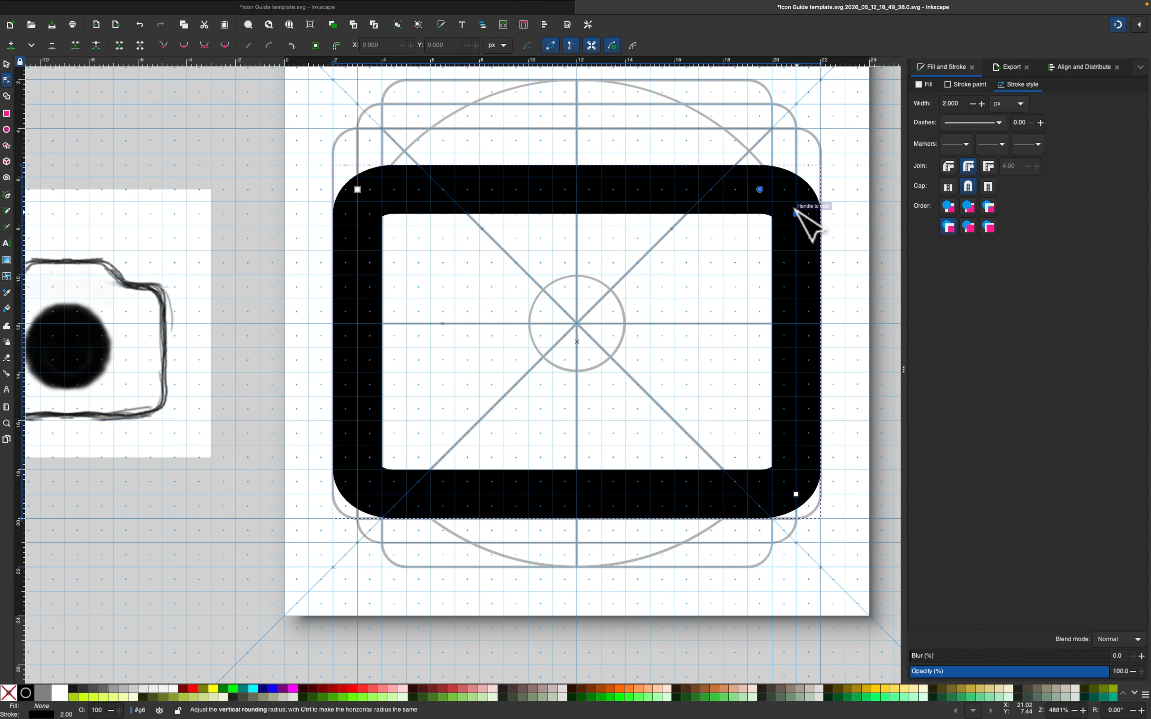
{"action": "left_click_drag", "start_coordinate": [796, 213], "coordinate": [796, 226]}
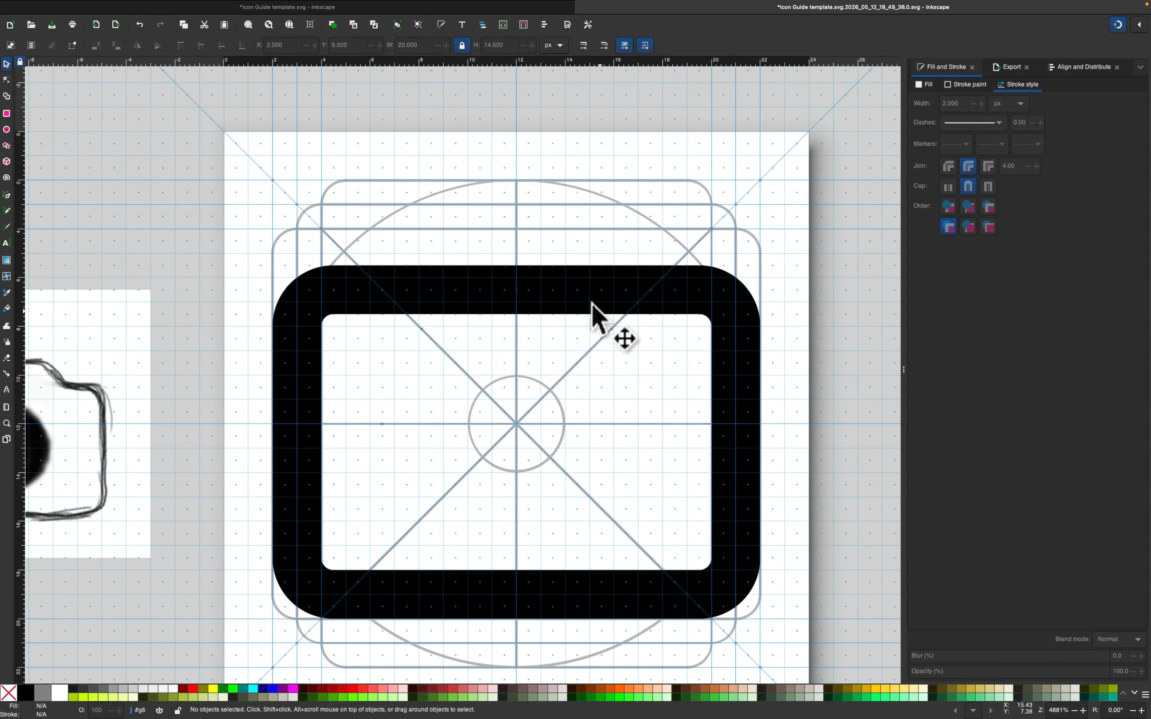
Lower the rectangle's upper edge to Y 6.5 px, making the shape 13.5 px high, and deselect it.
{"action": "left_click", "coordinate": [563, 288]}
{"action": "mouse_move", "coordinate": [518, 260]}
{"action": "left_mouse_down"}
{"action": "mouse_move", "coordinate": [516, 301]}
{"action": "mouse_move", "coordinate": [513, 278]}
{"action": "left_mouse_up"}
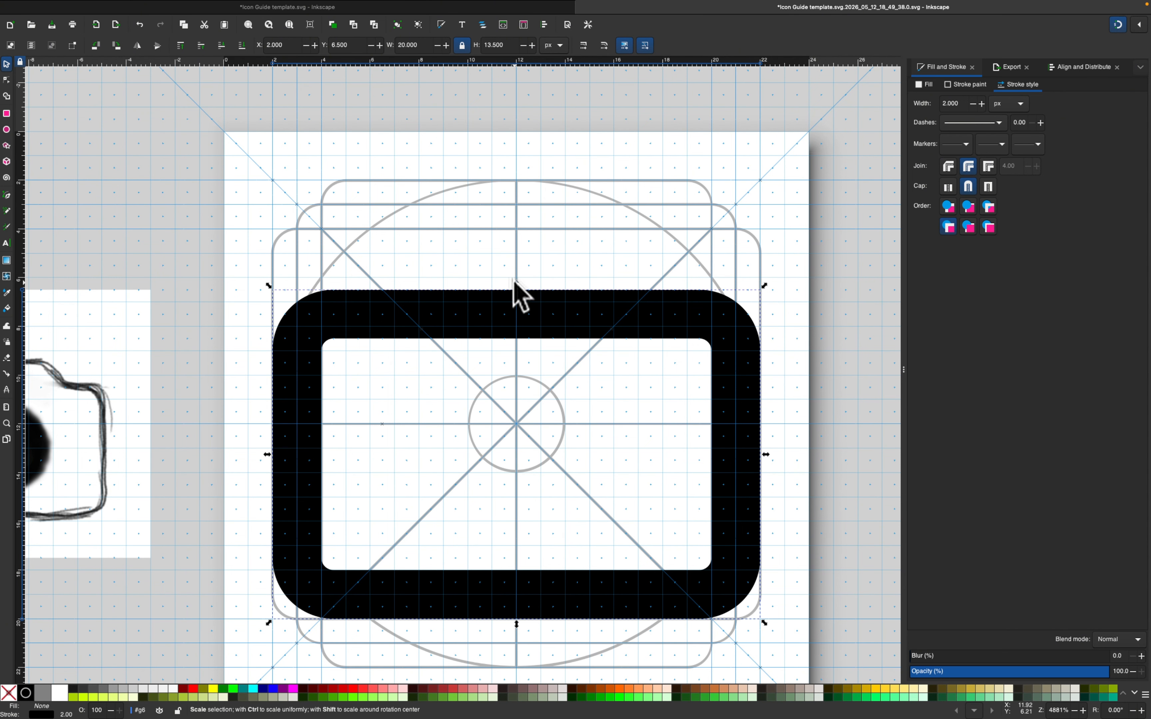
{"action": "left_click", "coordinate": [553, 258]}
{"action": "scroll", "coordinate": [480, 270], "scroll_direction": "left", "scroll_amount": 1}
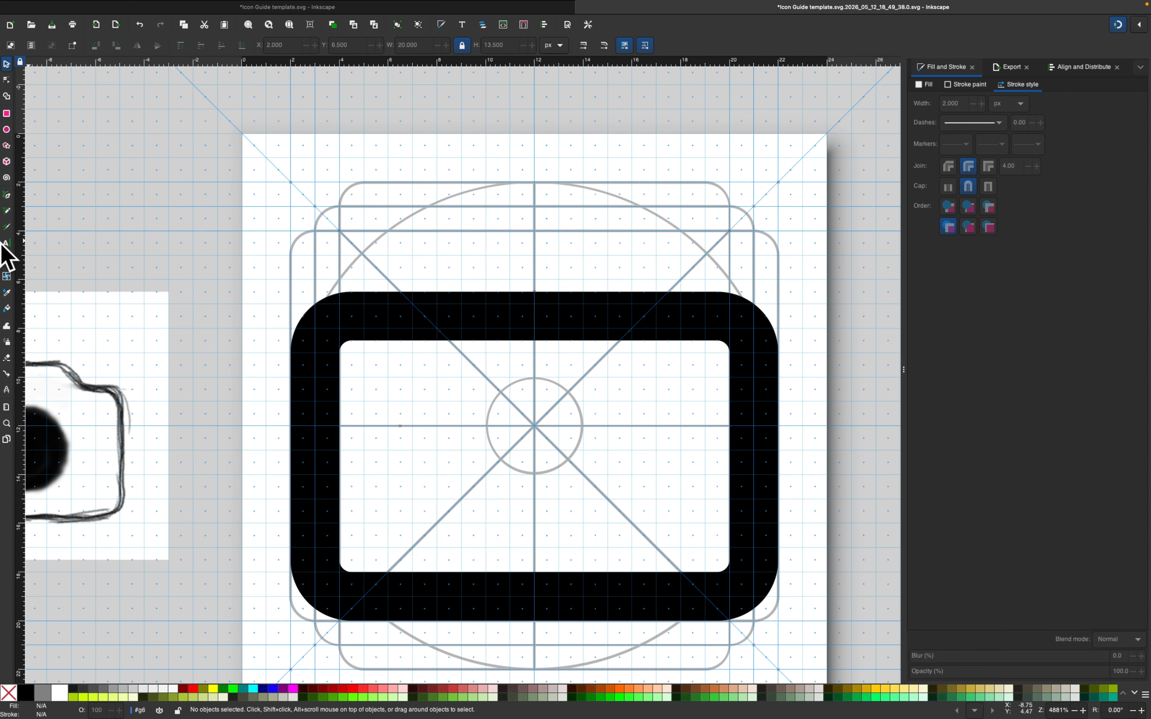
Draw an open Pen path from the vertical centre line above the body, 4 px left, then diagonally down onto the body's upper edge.
{"action": "left_click", "coordinate": [6, 194]}
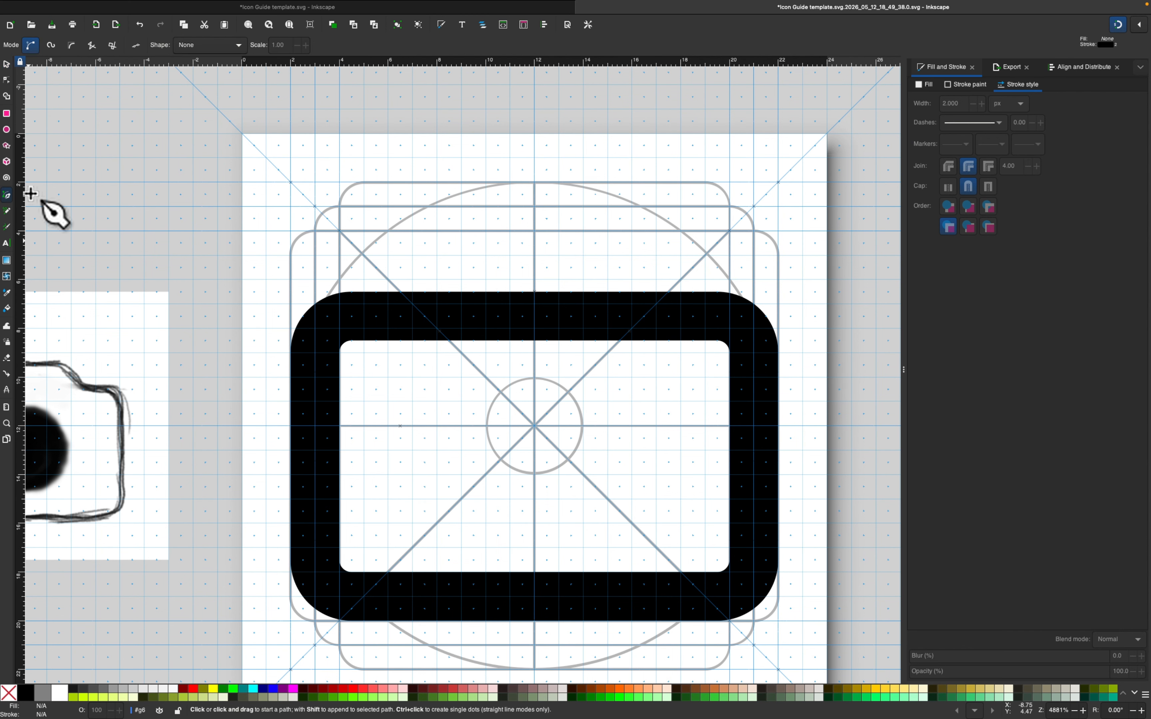
{"action": "left_click", "coordinate": [534, 255]}
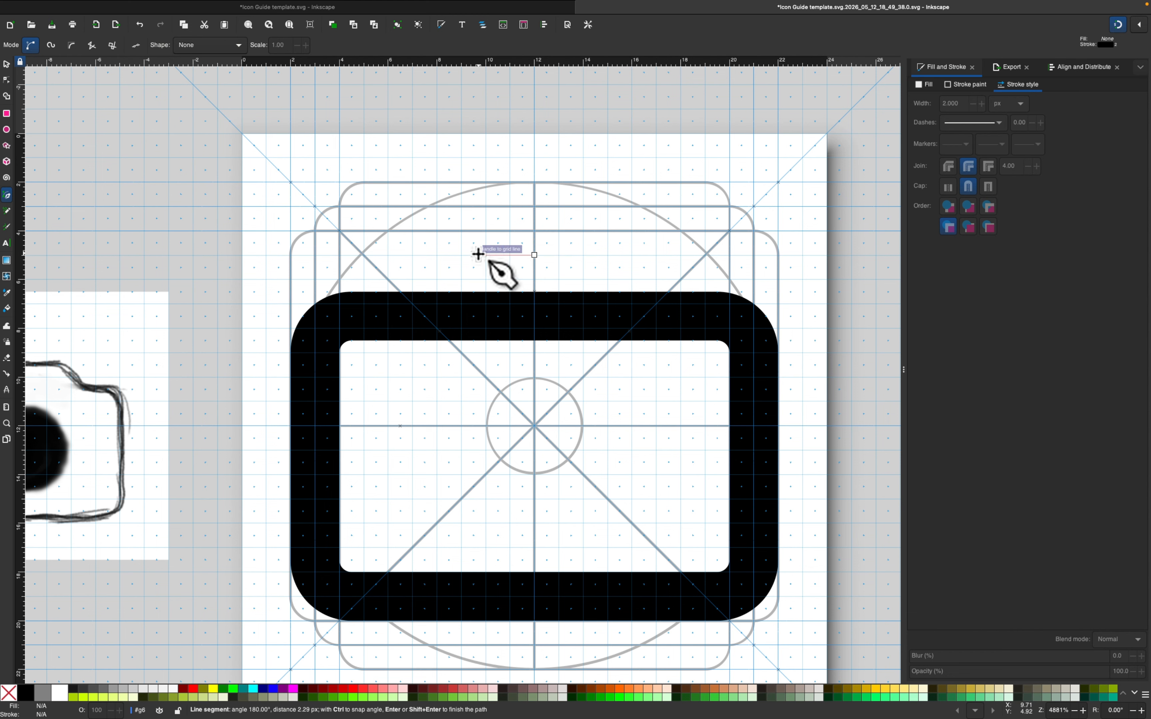
{"action": "left_click_drag", "start_coordinate": [433, 252], "coordinate": [521, 205]}
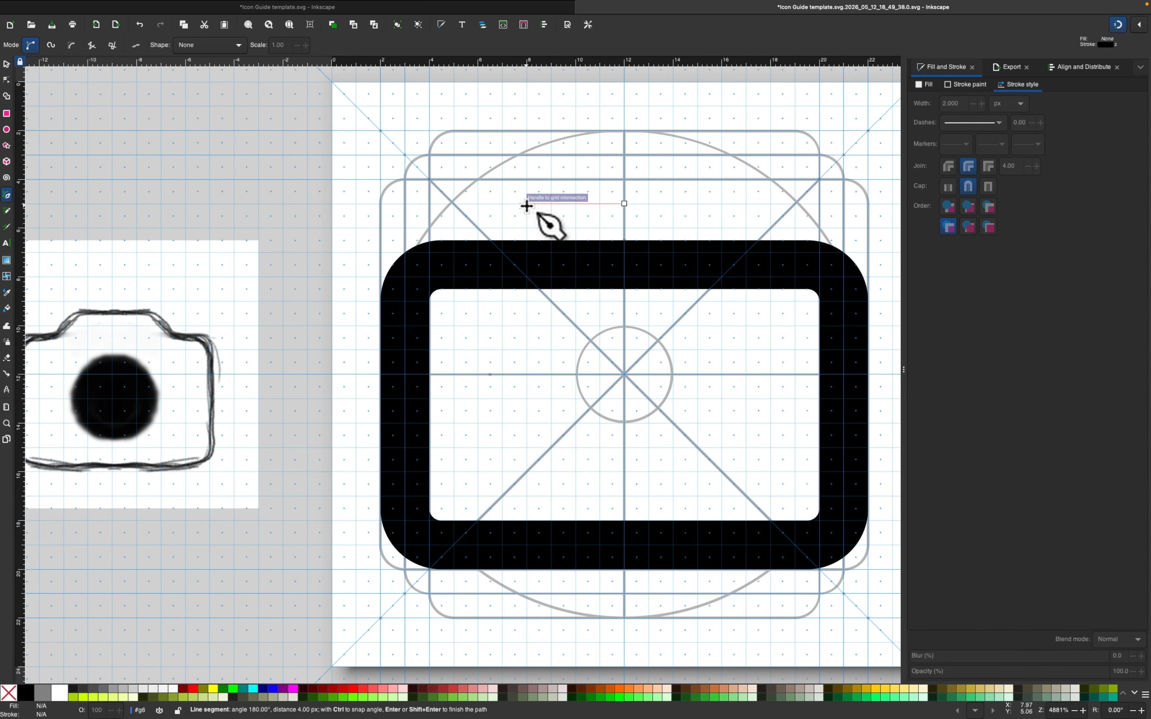
{"action": "left_click", "coordinate": [526, 205]}
{"action": "left_click", "coordinate": [490, 264]}
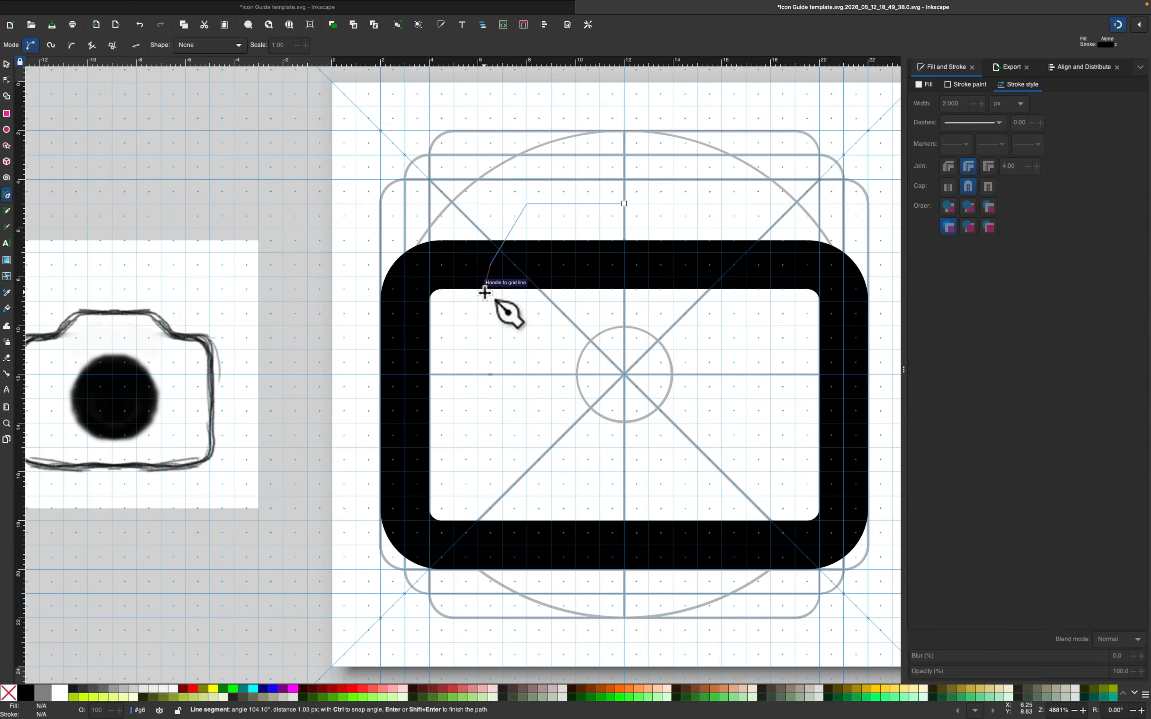
{"action": "key", "text": "Return"}
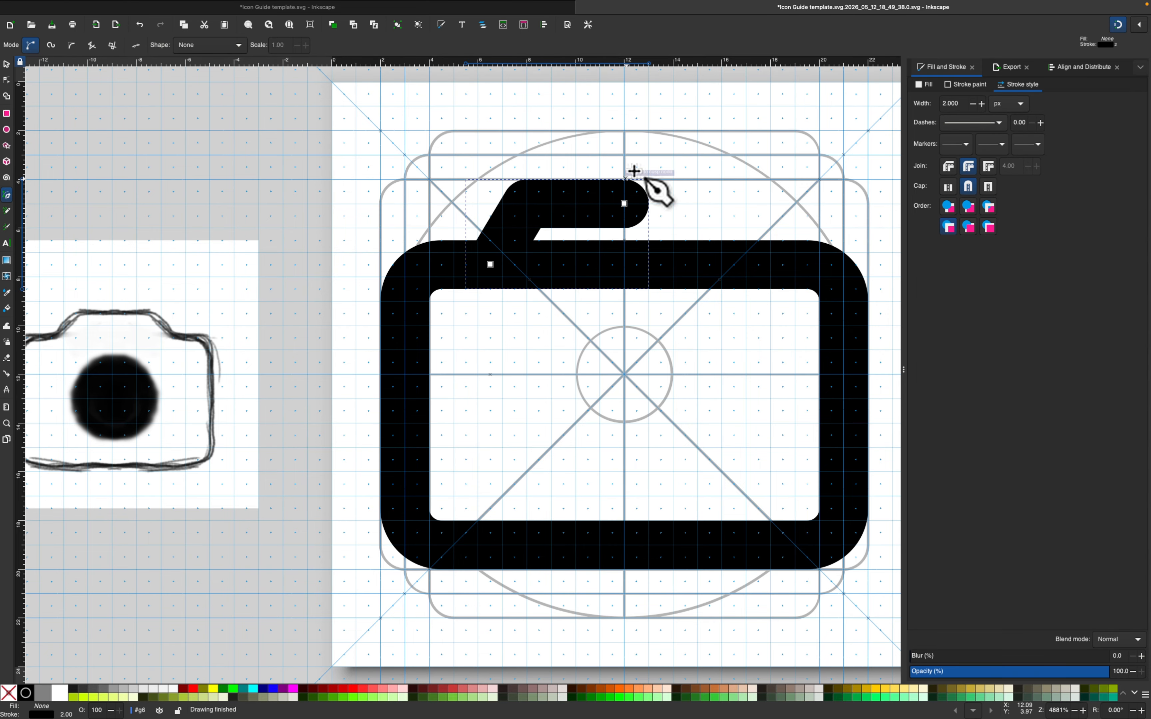
Duplicate the half-hump path, flip the copy horizontally and move it right to complete the symmetrical camera top.
{"action": "left_click", "coordinate": [6, 64]}
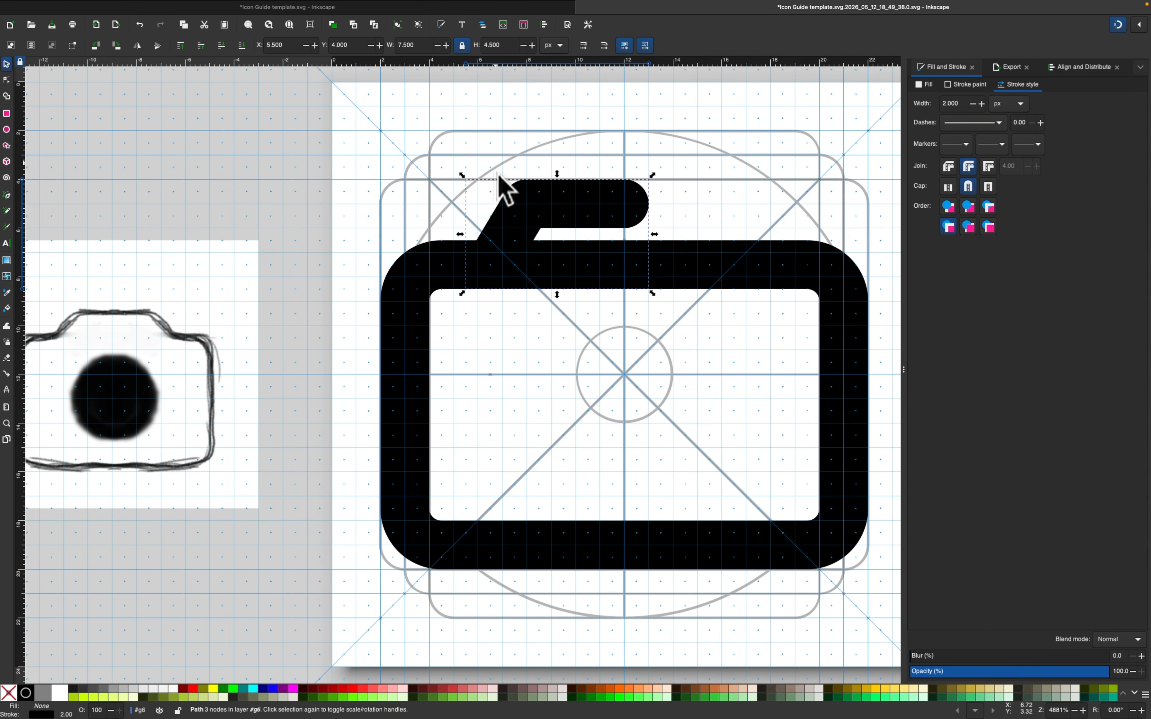
{"action": "double_click", "coordinate": [609, 214]}
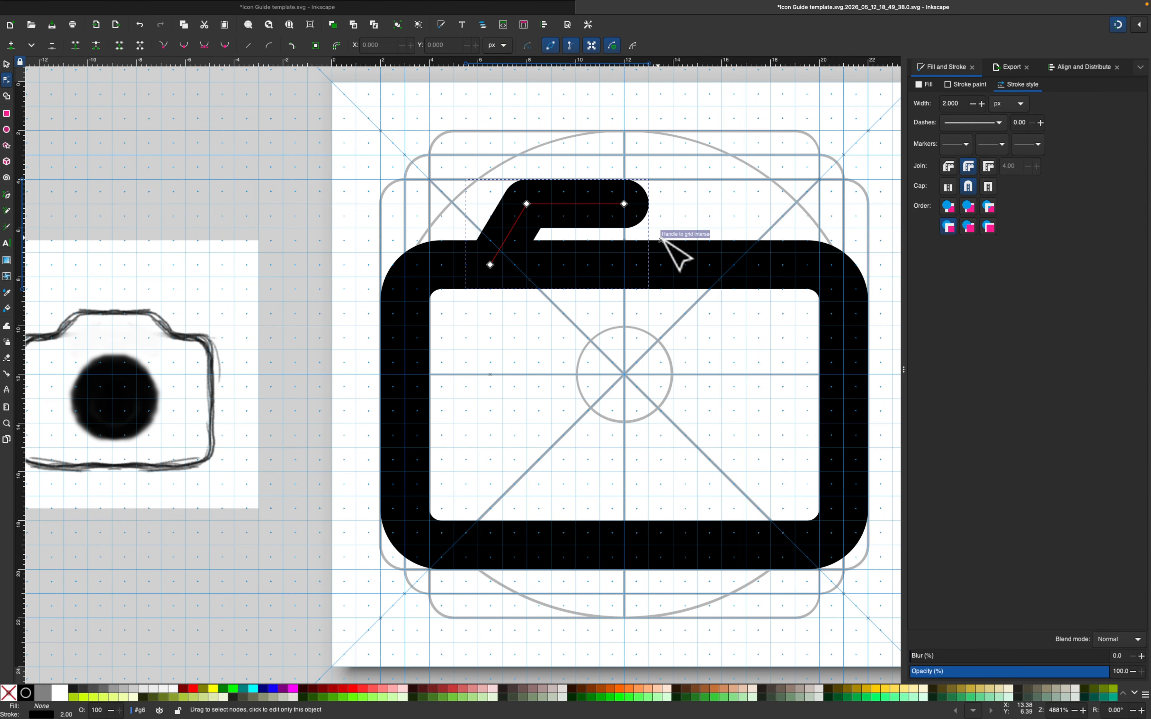
{"action": "right_click", "coordinate": [502, 223]}
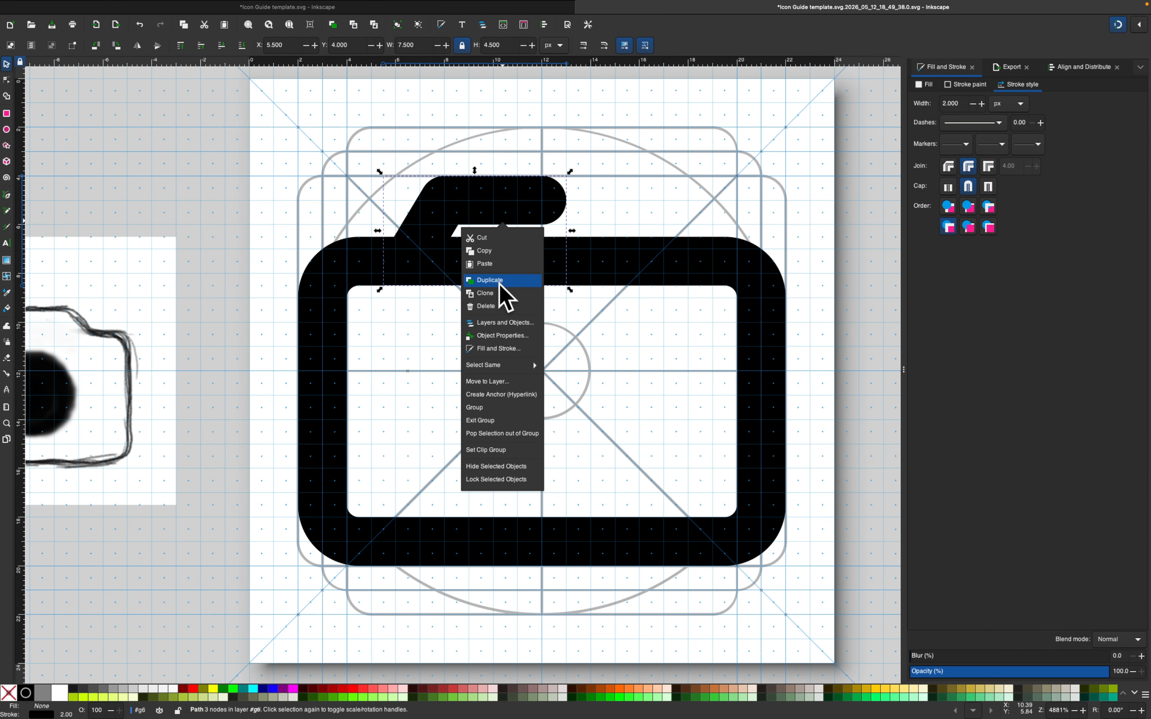
{"action": "left_click", "coordinate": [506, 280]}
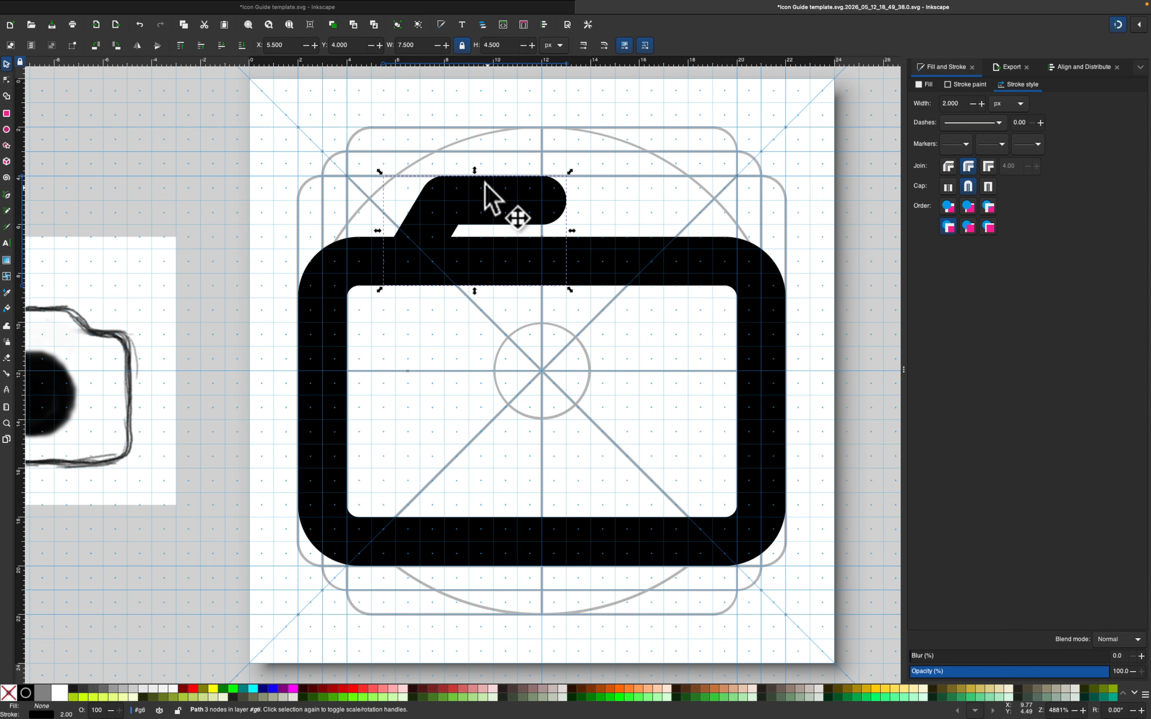
{"action": "left_click", "coordinate": [136, 45]}
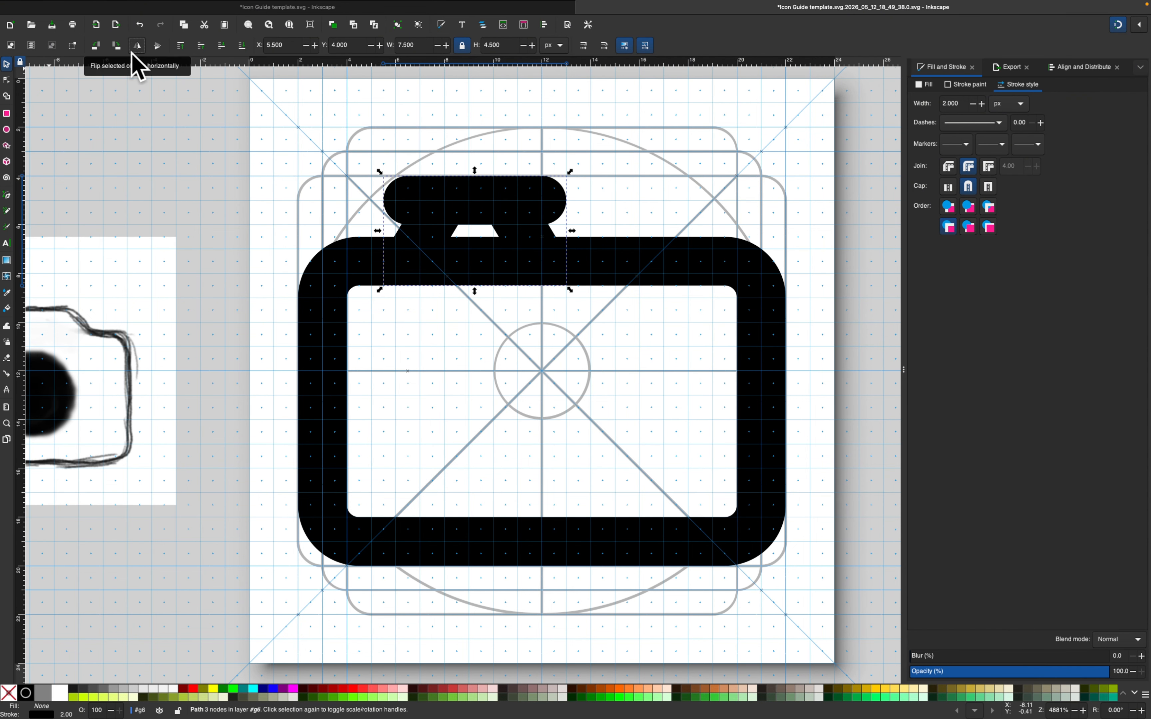
{"action": "left_click_drag", "start_coordinate": [479, 182], "coordinate": [585, 194]}
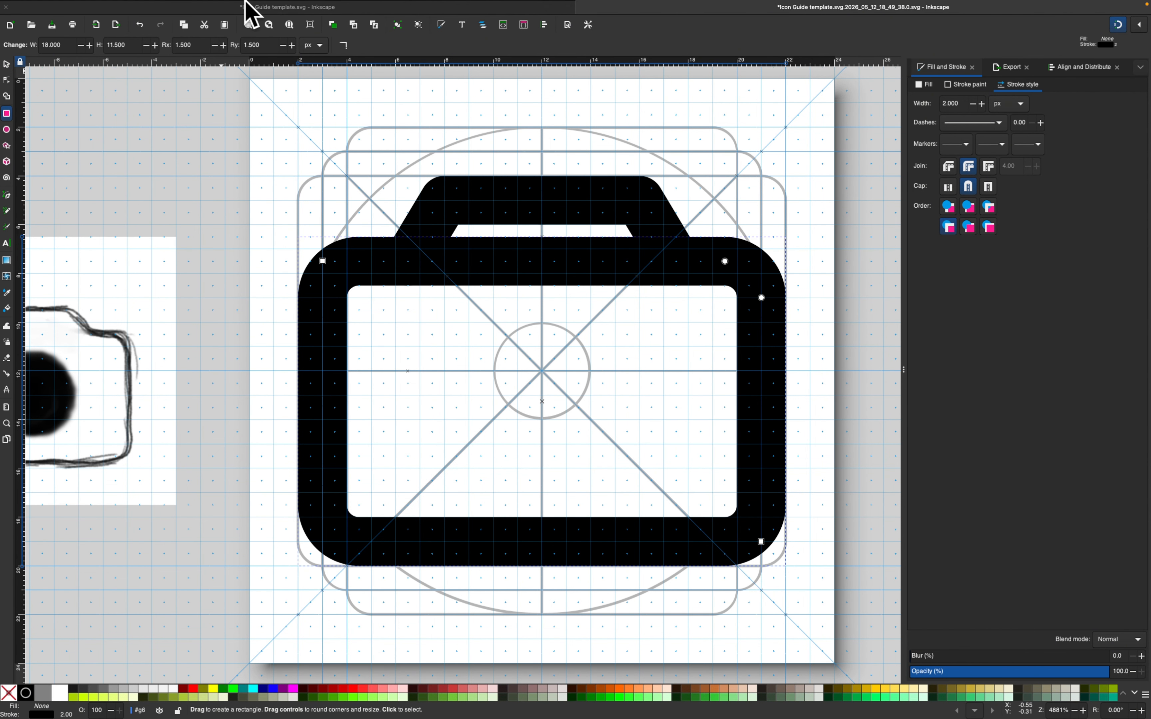
Convert the rounded rectangle of the camera body to a path.
{"action": "mouse_move", "coordinate": [281, 1]}
{"action": "left_click", "coordinate": [199, 5]}
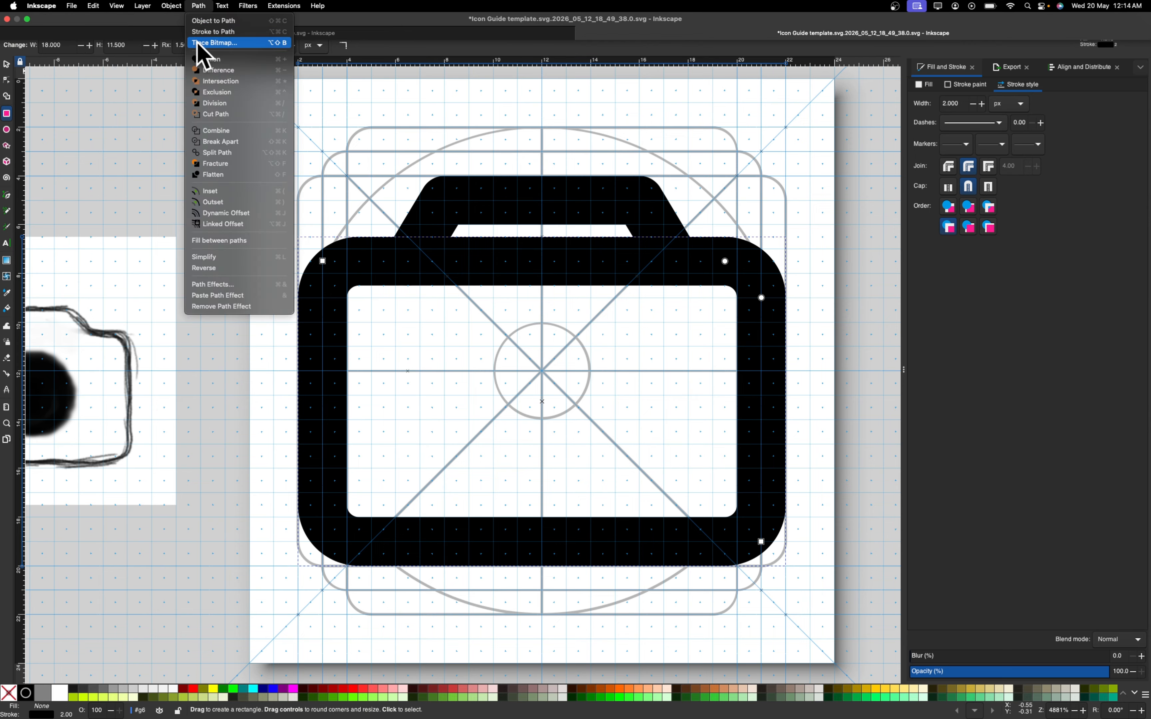
{"action": "left_click", "coordinate": [224, 21]}
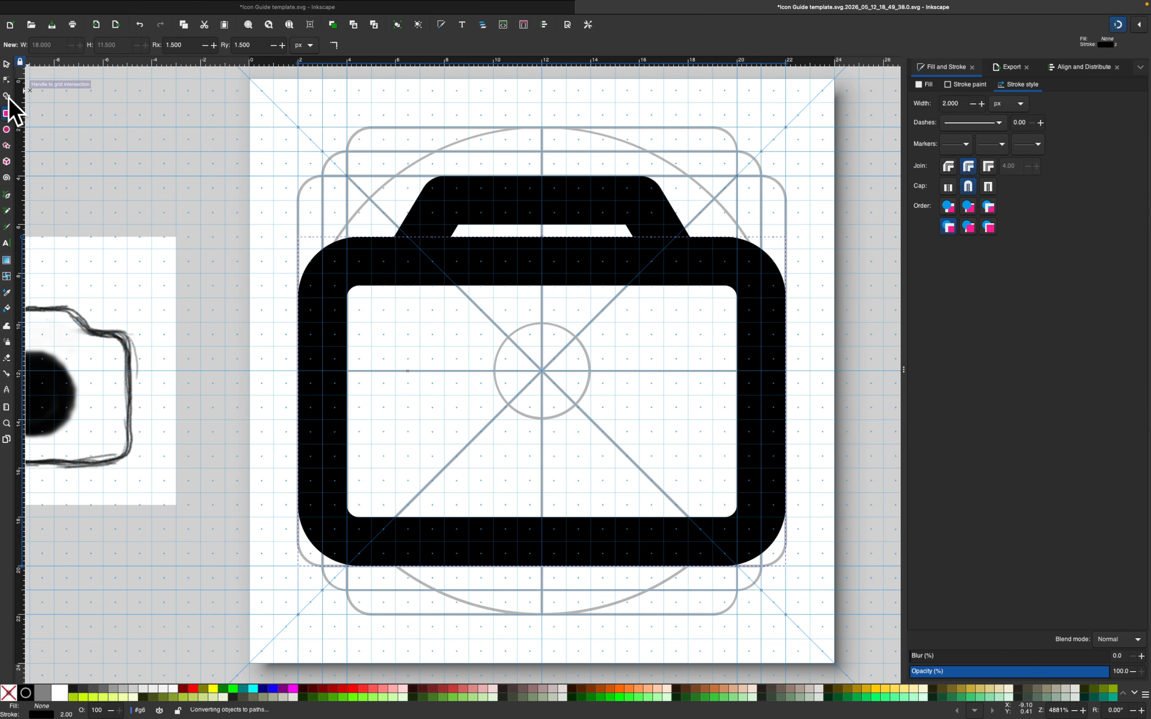
Break the body path at a new node in the middle of its upper edge and move the ends to X 17.5 and X 6.5.
{"action": "left_click", "coordinate": [7, 80]}
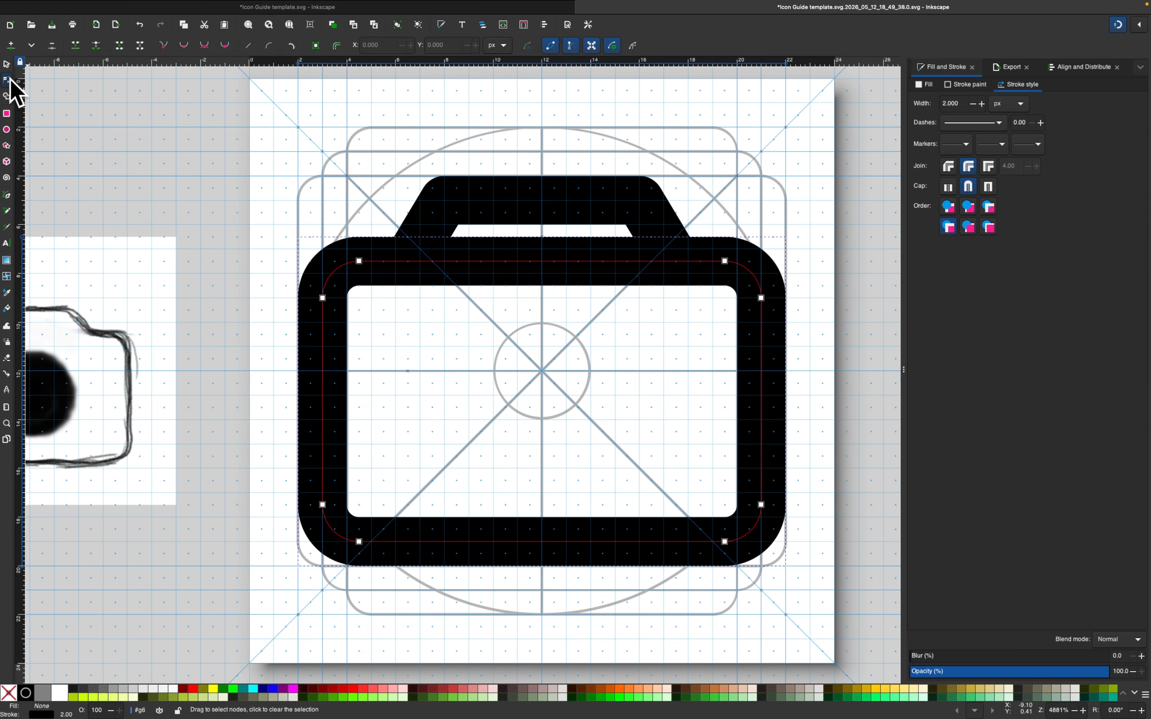
{"action": "left_click", "coordinate": [538, 261]}
{"action": "double_click", "coordinate": [540, 261]}
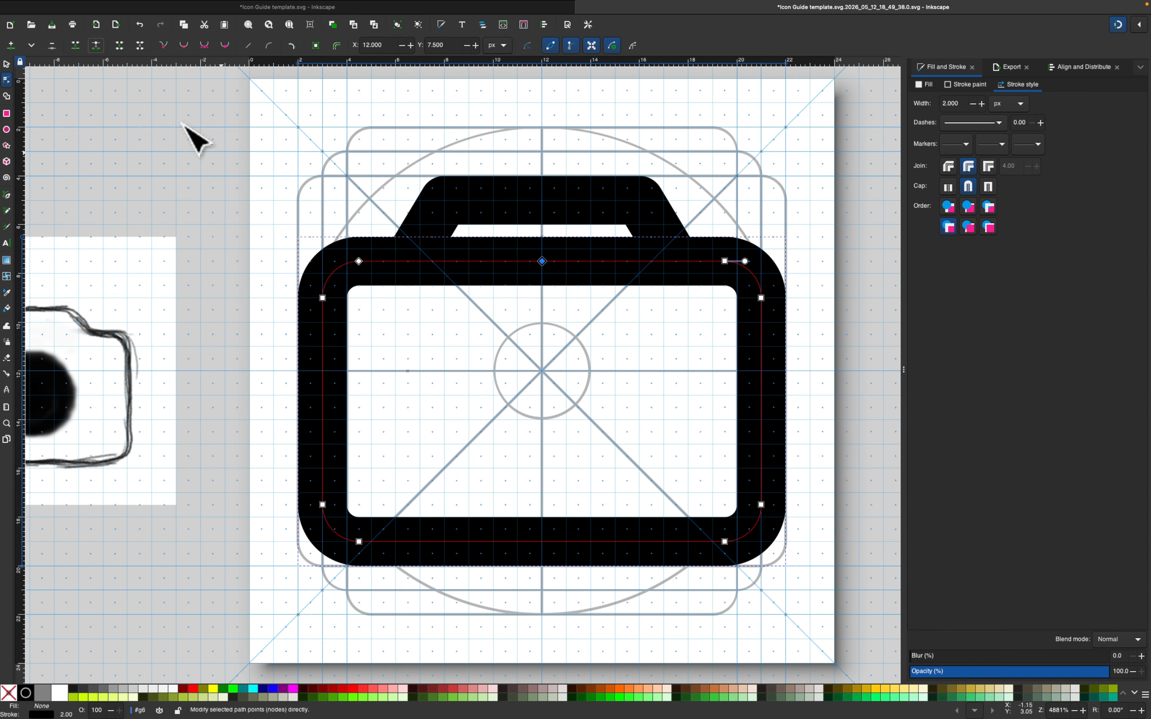
{"action": "left_click_drag", "start_coordinate": [542, 261], "coordinate": [677, 261]}
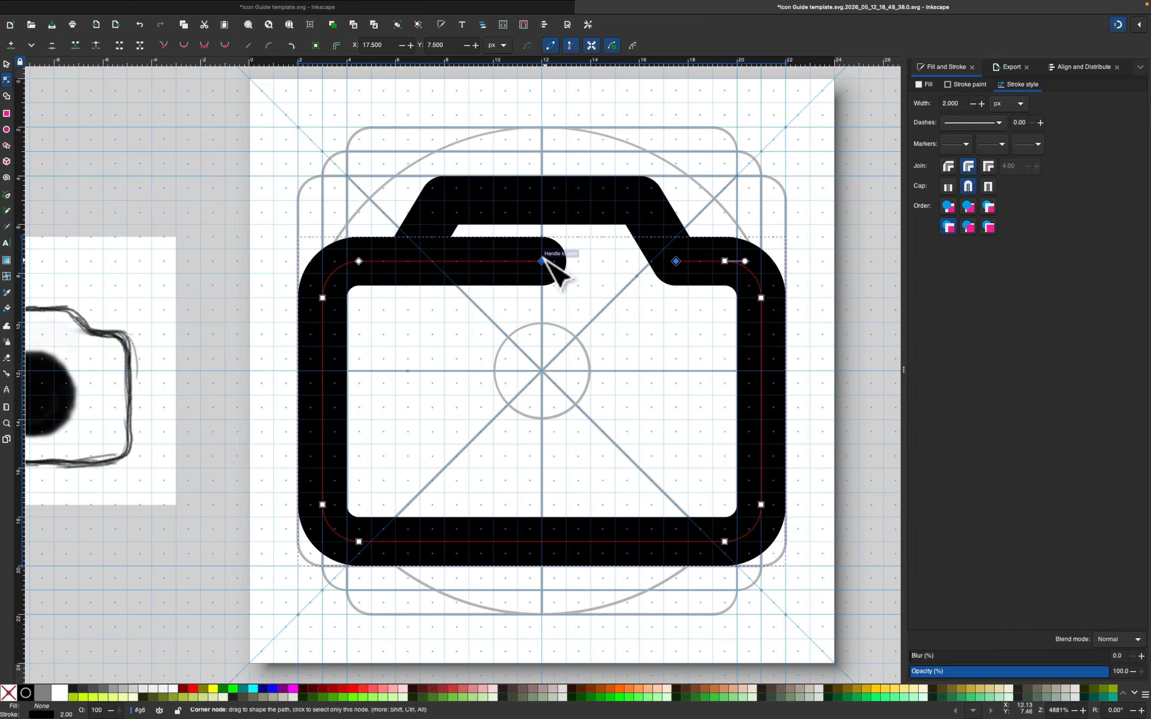
{"action": "left_click_drag", "start_coordinate": [543, 260], "coordinate": [378, 248]}
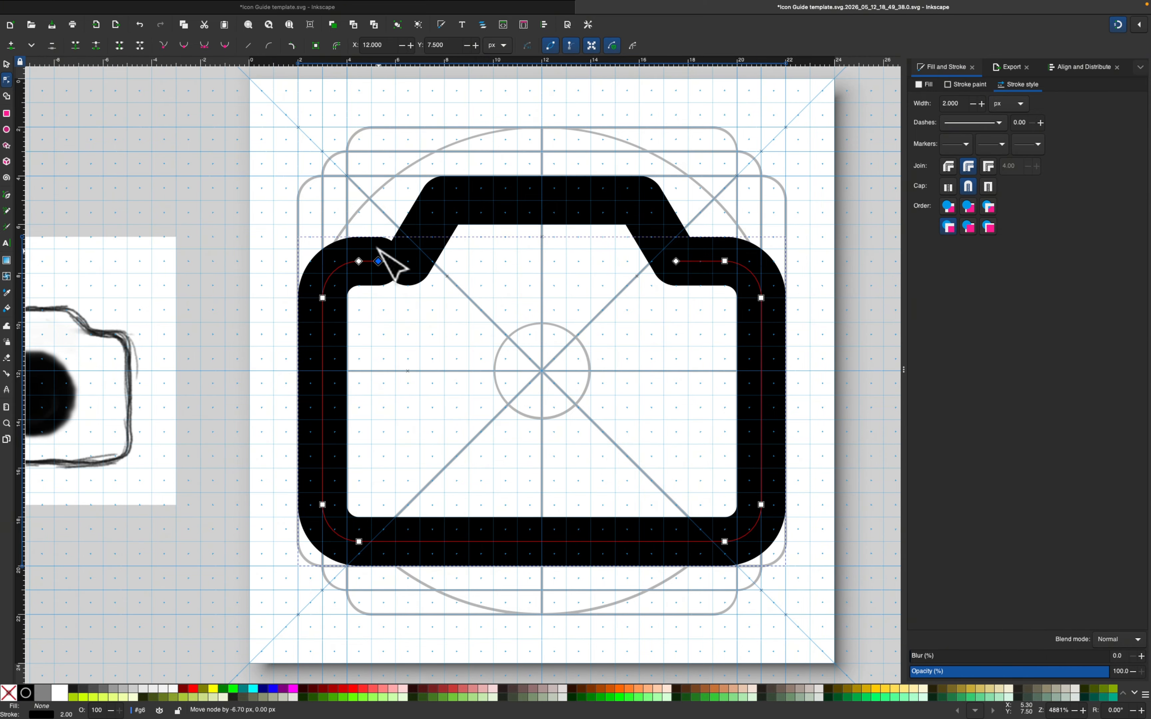
Join the overlapping end nodes of the body and hump paths on both sides, at X 6.5 and X 17.5.
{"action": "left_click_drag", "start_coordinate": [397, 335], "coordinate": [343, 271]}
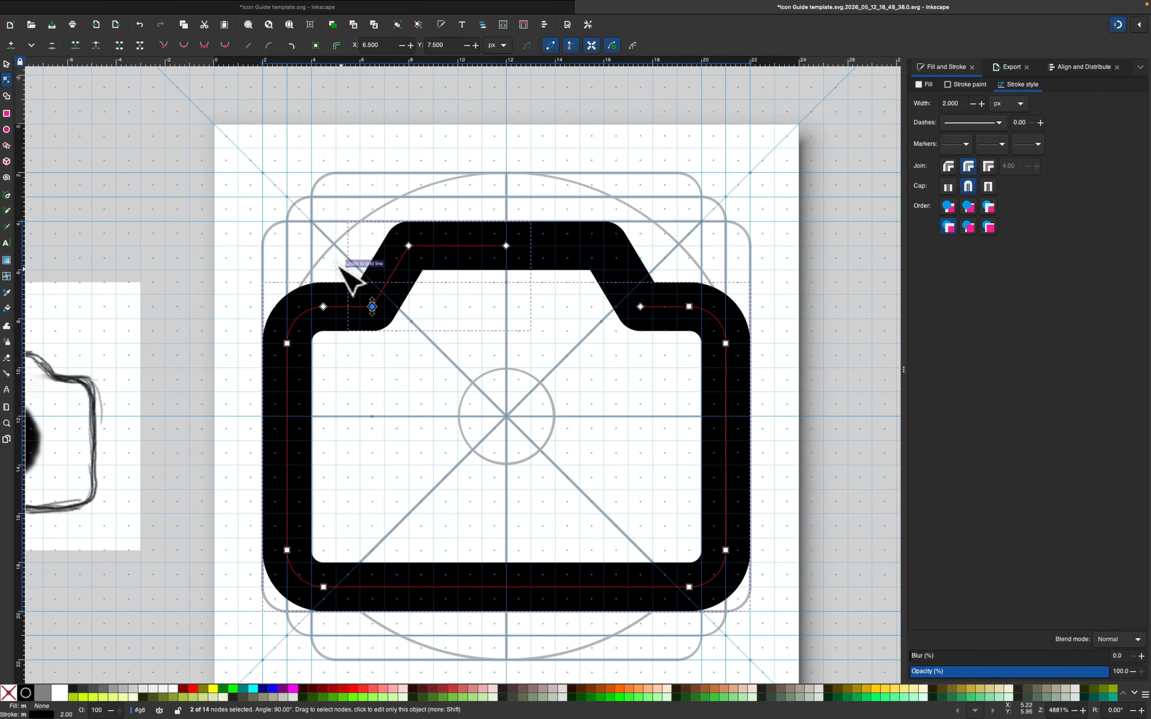
{"action": "left_click", "coordinate": [75, 46]}
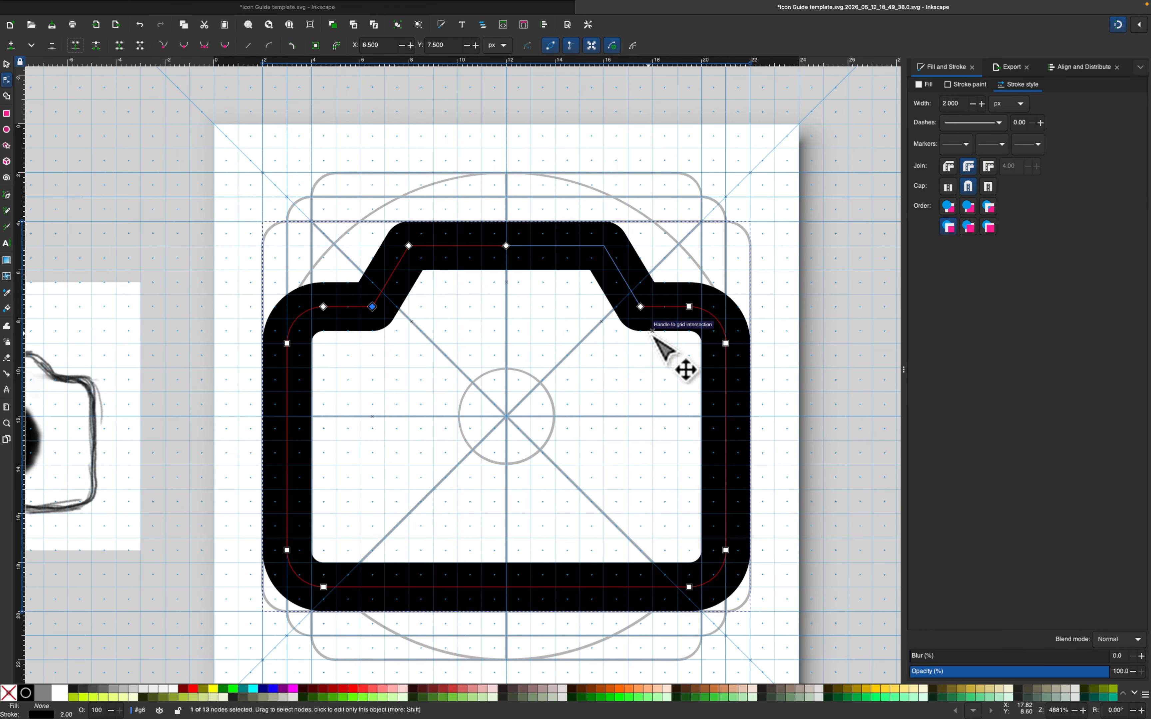
{"action": "left_click", "coordinate": [640, 306]}
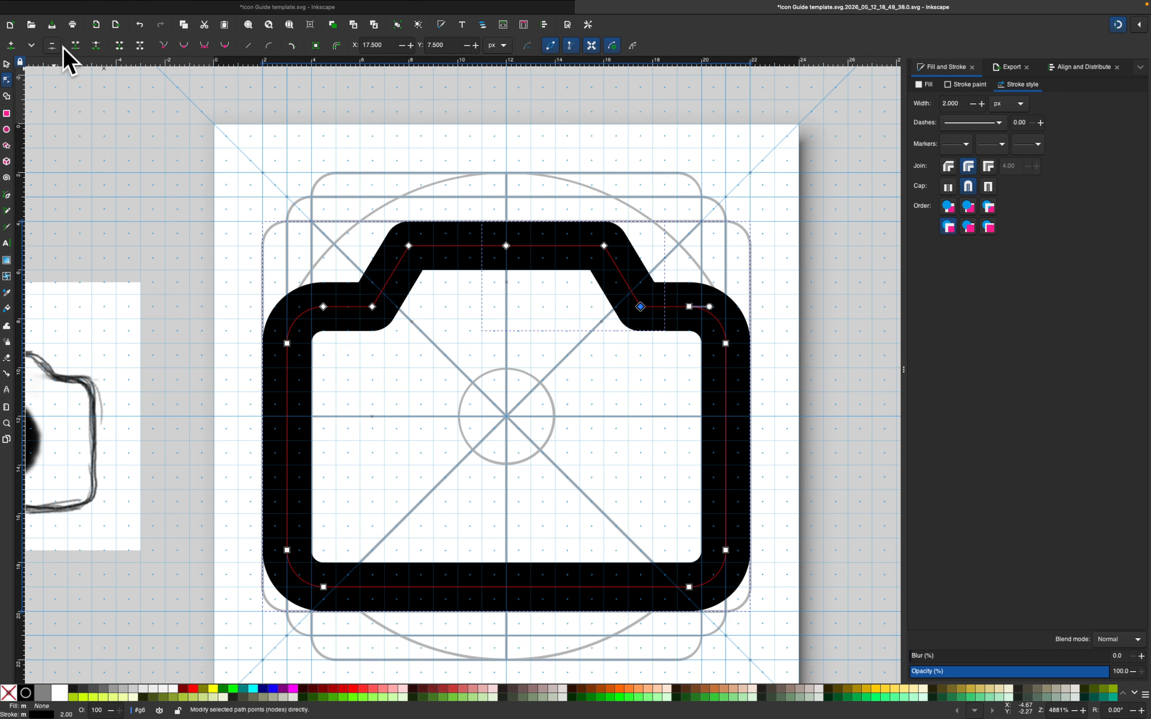
{"action": "left_click_drag", "start_coordinate": [530, 292], "coordinate": [467, 195]}
{"action": "left_click", "coordinate": [76, 45]}
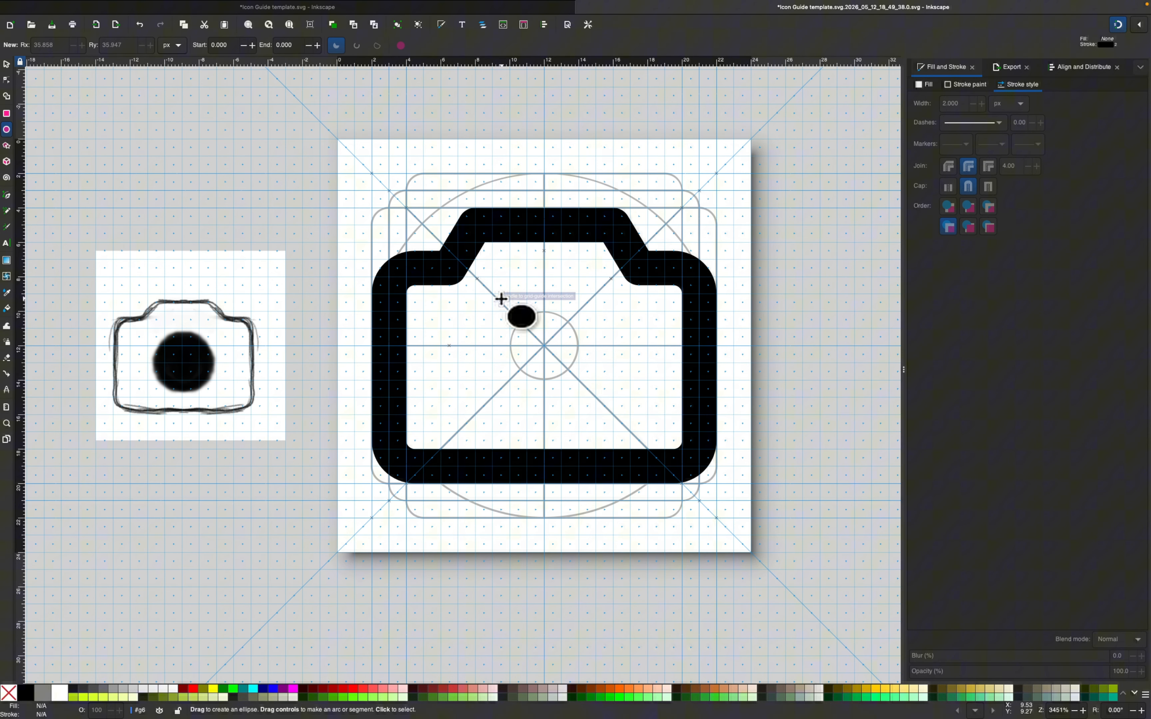
Draw a lens circle inside the camera body, resize it to 8 px across and place it at X 8, Y 8.5.
{"action": "left_click_drag", "start_coordinate": [501, 301], "coordinate": [629, 424]}
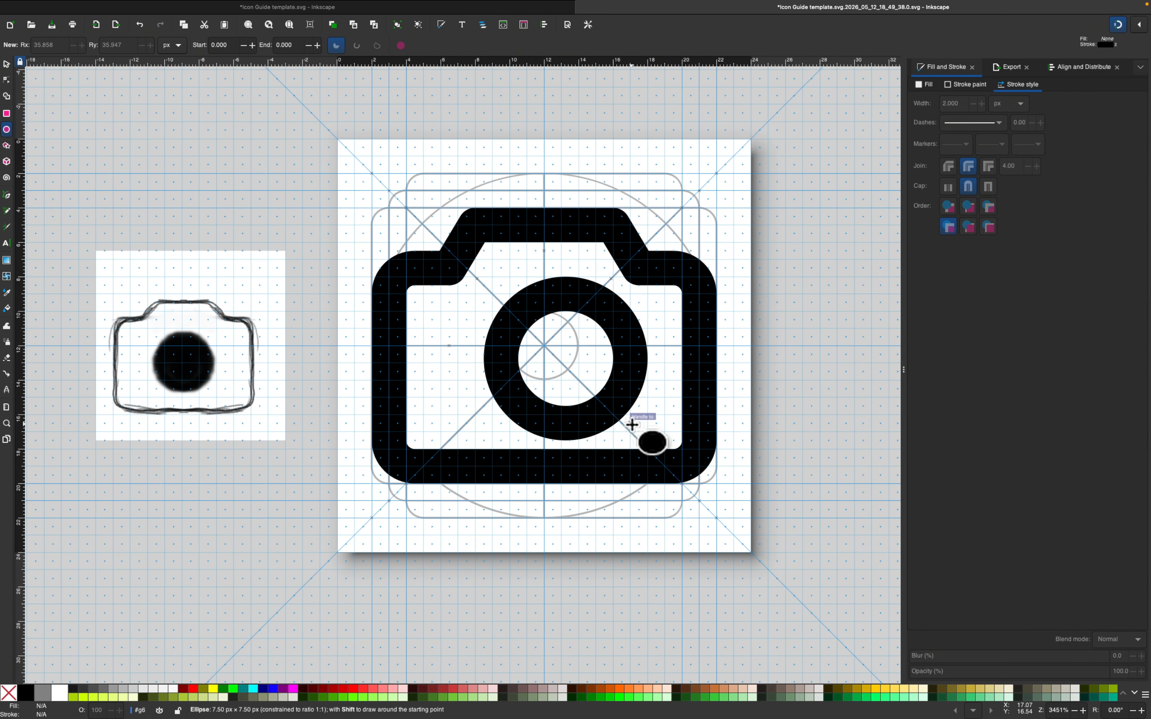
{"action": "key", "text": "s"}
{"action": "left_click_drag", "start_coordinate": [550, 284], "coordinate": [550, 293]}
{"action": "left_click_drag", "start_coordinate": [629, 443], "coordinate": [612, 427]}
{"action": "left_click_drag", "start_coordinate": [568, 330], "coordinate": [576, 330]}
{"action": "mouse_move", "coordinate": [621, 427]}
{"action": "left_mouse_down"}
{"action": "mouse_move", "coordinate": [614, 416]}
{"action": "mouse_move", "coordinate": [621, 427]}
{"action": "left_mouse_up"}
{"action": "left_click_drag", "start_coordinate": [558, 286], "coordinate": [559, 295]}
{"action": "left_click_drag", "start_coordinate": [621, 436], "coordinate": [569, 402]}
{"action": "mouse_move", "coordinate": [614, 284]}
{"action": "left_mouse_down"}
{"action": "mouse_move", "coordinate": [606, 293]}
{"action": "mouse_move", "coordinate": [616, 274]}
{"action": "left_mouse_up"}
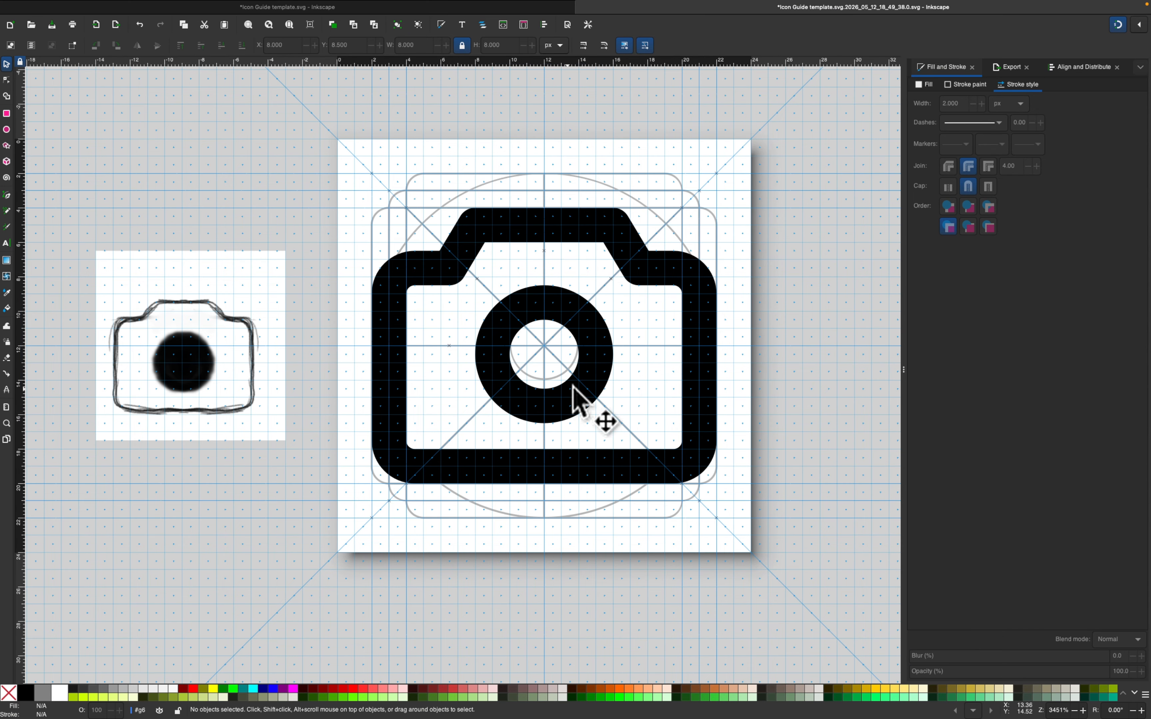
Place a copy of the camera outline beside the page and convert the original camera body's stroke to a path.
{"action": "key", "text": "minus"}
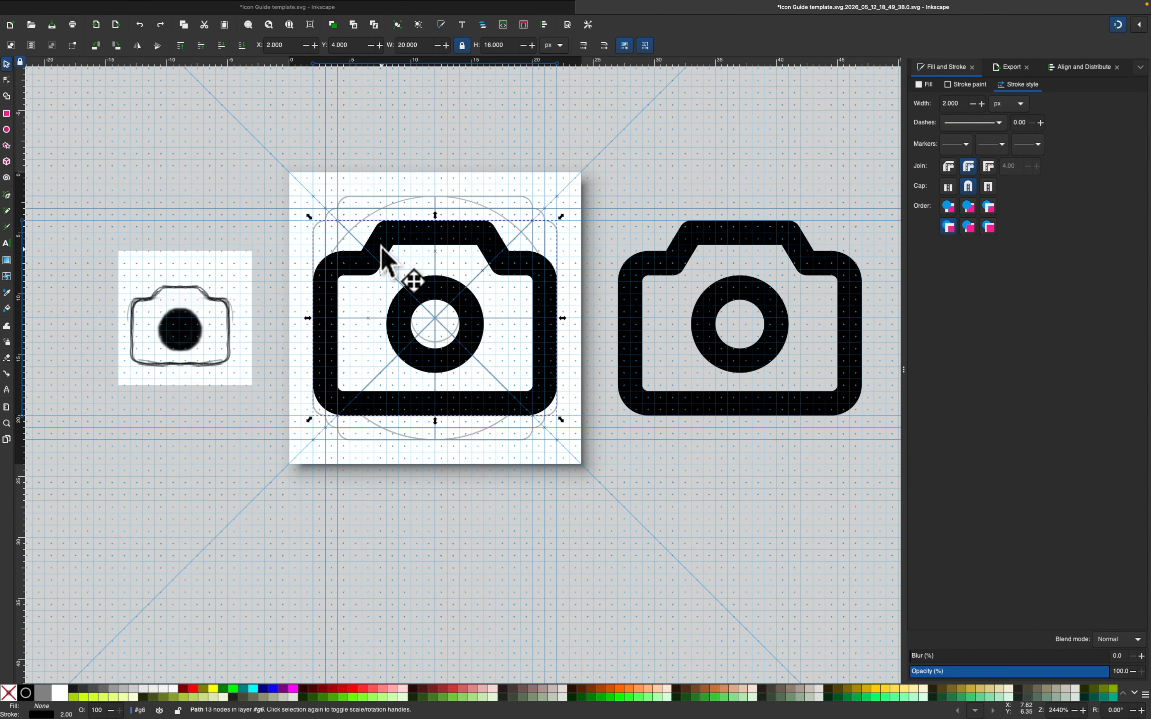
{"action": "double_click", "coordinate": [383, 254]}
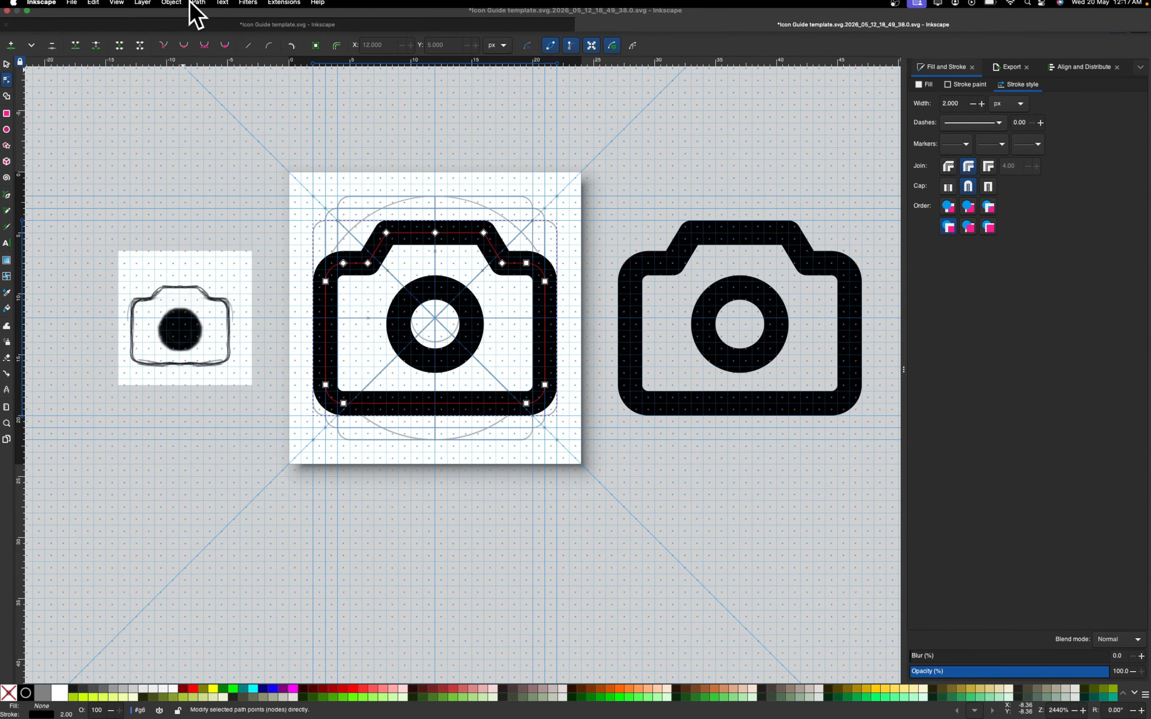
{"action": "left_click", "coordinate": [201, 4]}
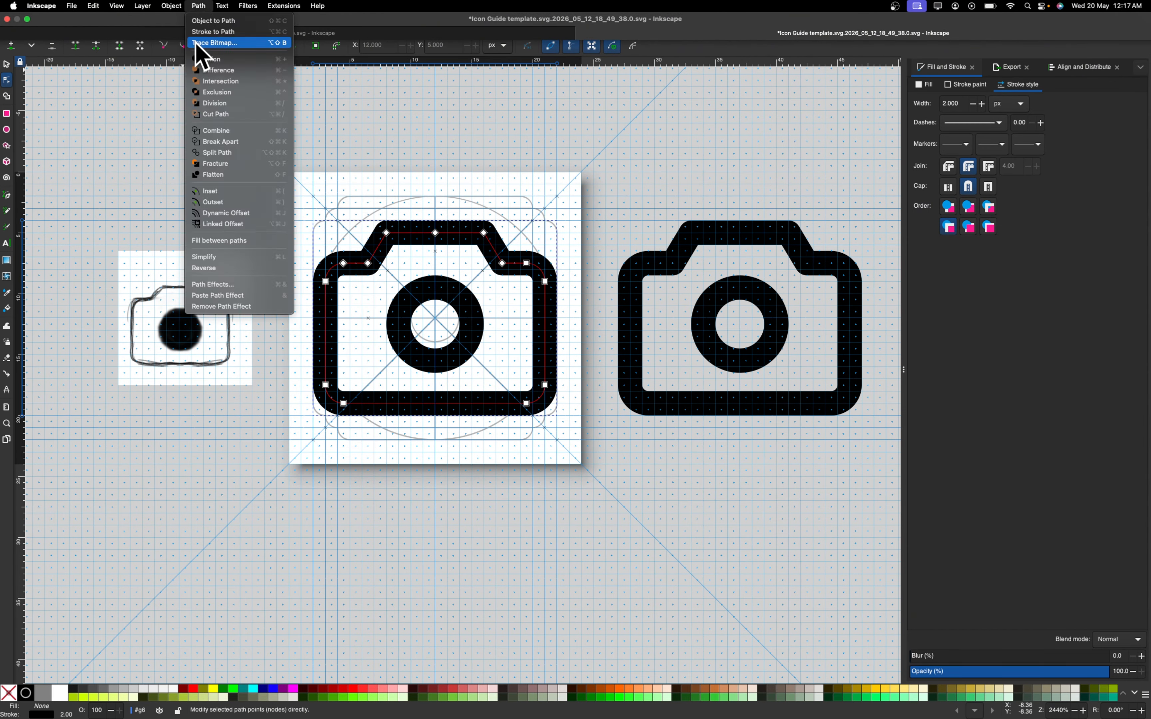
{"action": "left_click", "coordinate": [224, 32]}
{"action": "key", "text": "3"}
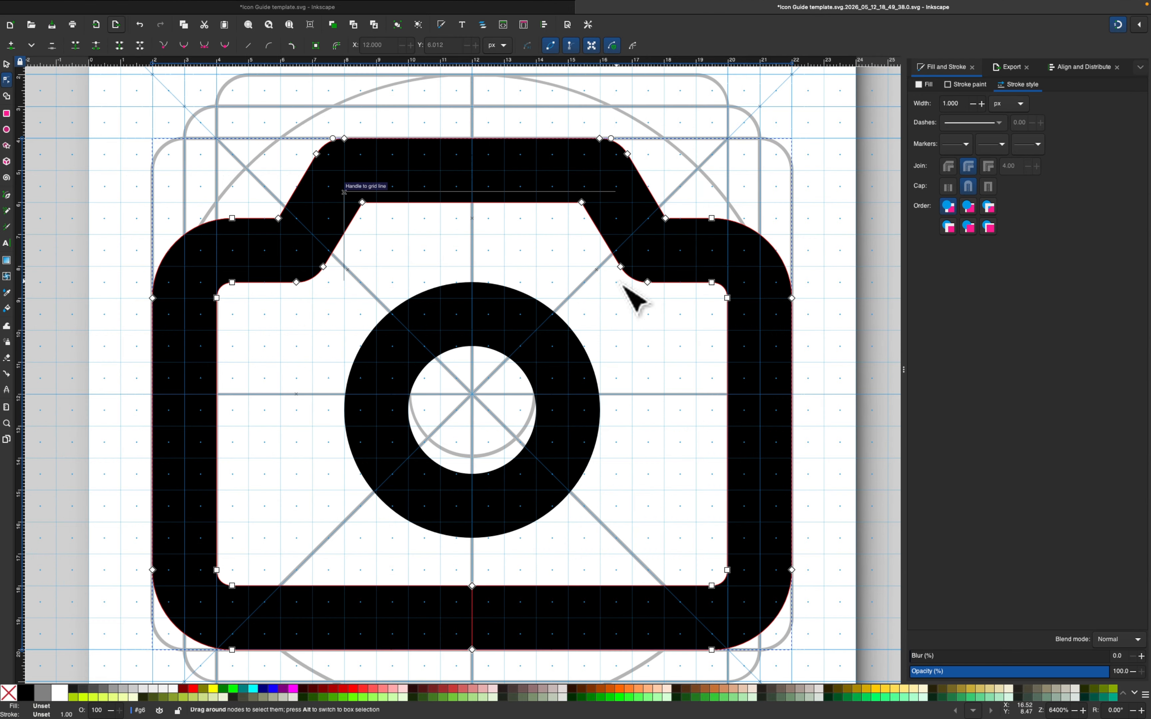
Delete all nodes of the body's inner contour so that only the solid outer camera silhouette remains.
{"action": "left_click_drag", "start_coordinate": [619, 283], "coordinate": [635, 318]}
{"action": "key", "text": "Delete"}
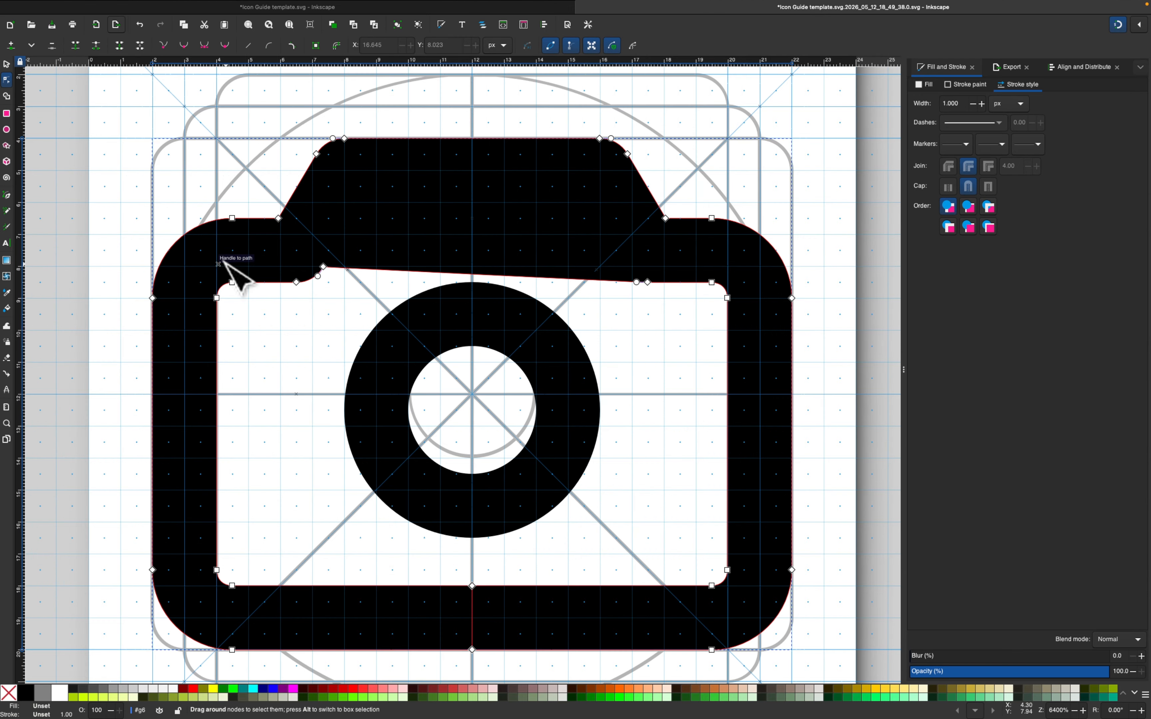
{"action": "left_click_drag", "start_coordinate": [209, 256], "coordinate": [749, 595]}
{"action": "key", "text": "Delete"}
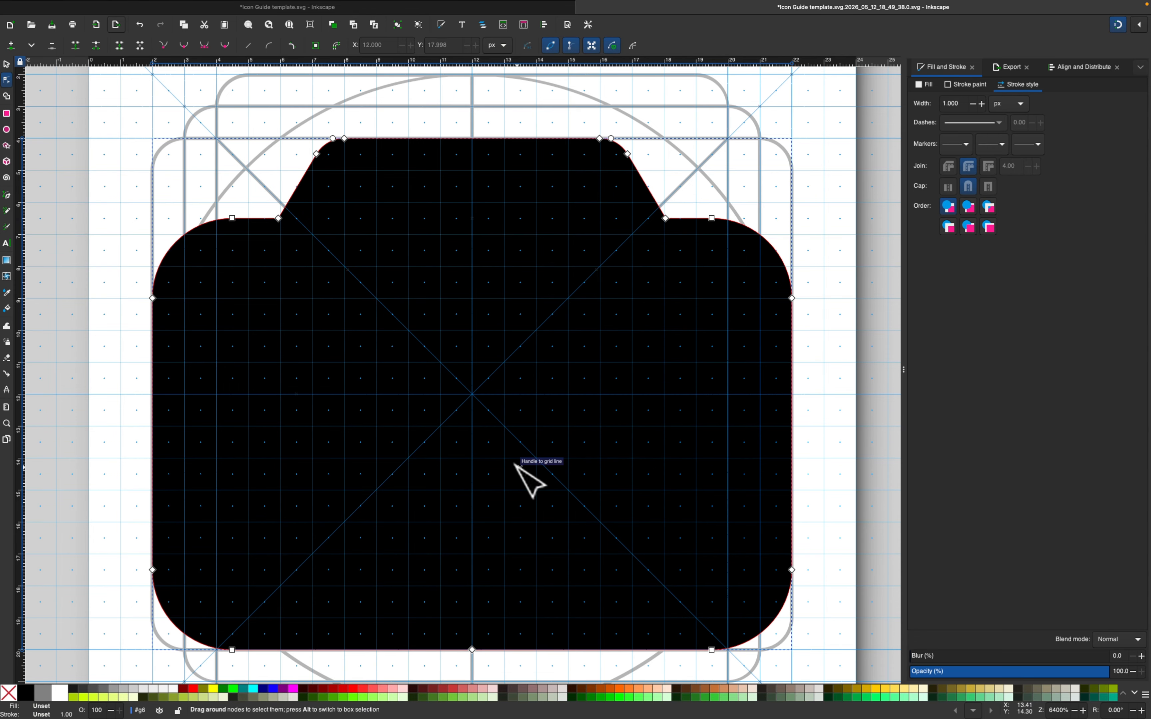
Convert the lens circle's stroke to a path and subtract the resulting ring from the solid camera silhouette.
{"action": "left_click", "coordinate": [496, 476]}
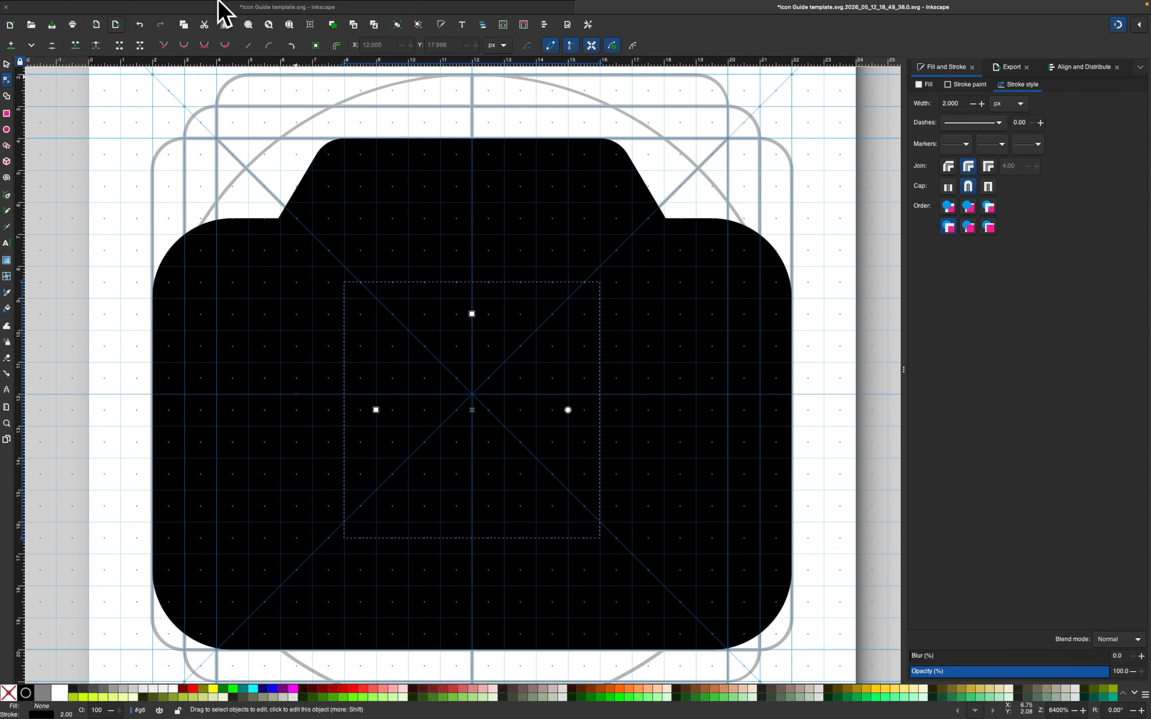
{"action": "left_click", "coordinate": [198, 6]}
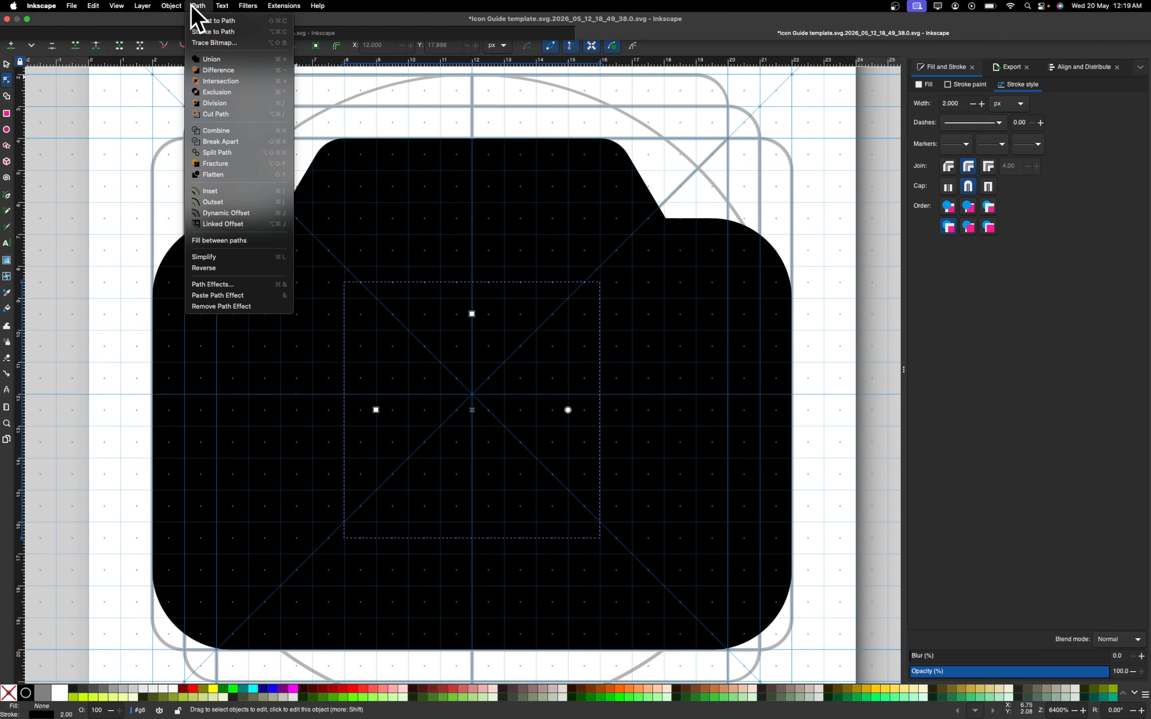
{"action": "left_click", "coordinate": [215, 31]}
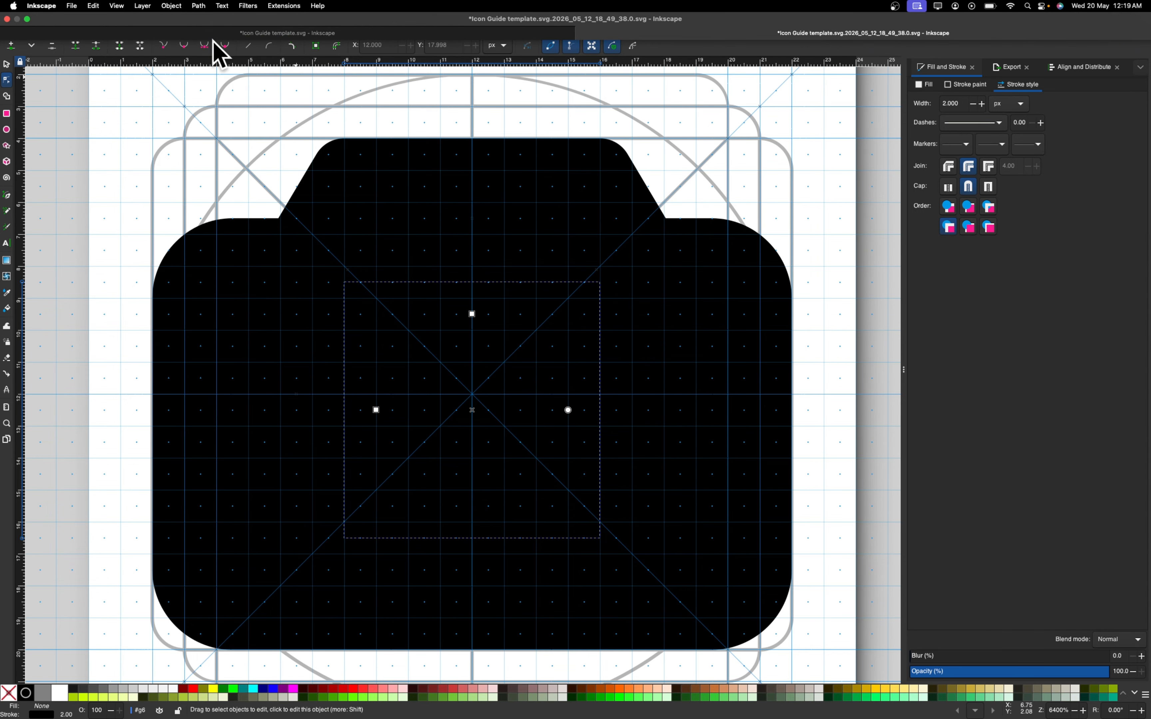
{"action": "left_click", "coordinate": [433, 233], "text": "shift"}
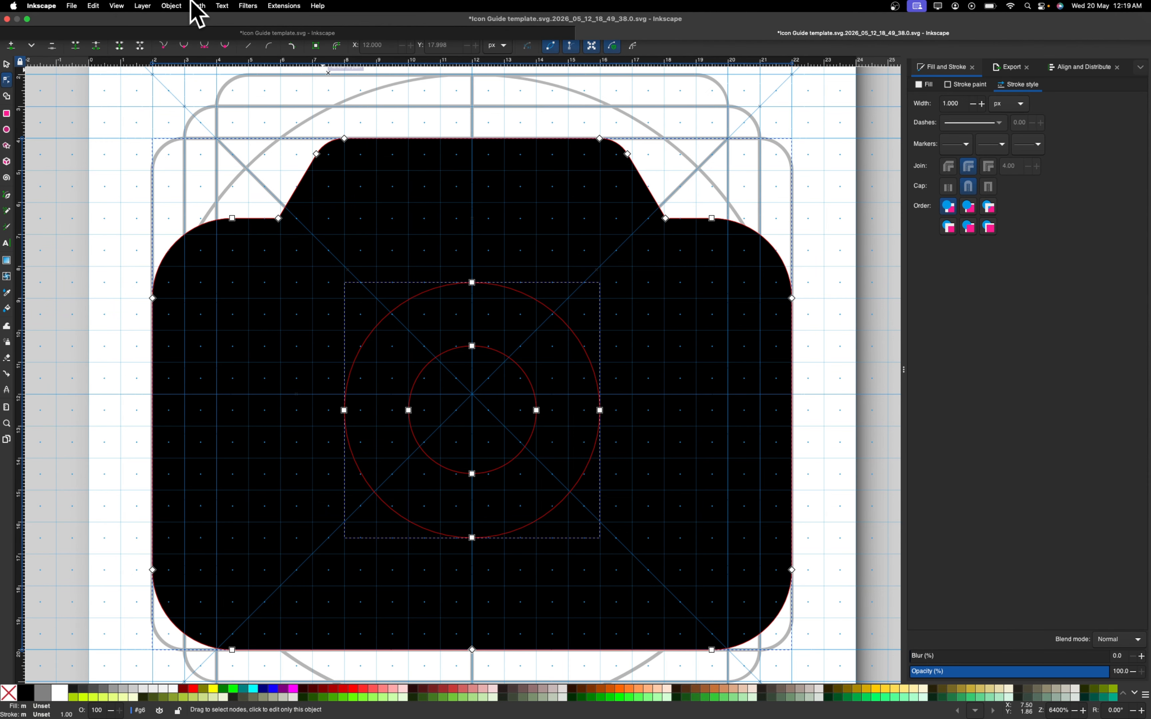
{"action": "left_click", "coordinate": [198, 5]}
{"action": "left_click", "coordinate": [210, 70]}
{"action": "left_click", "coordinate": [826, 370]}
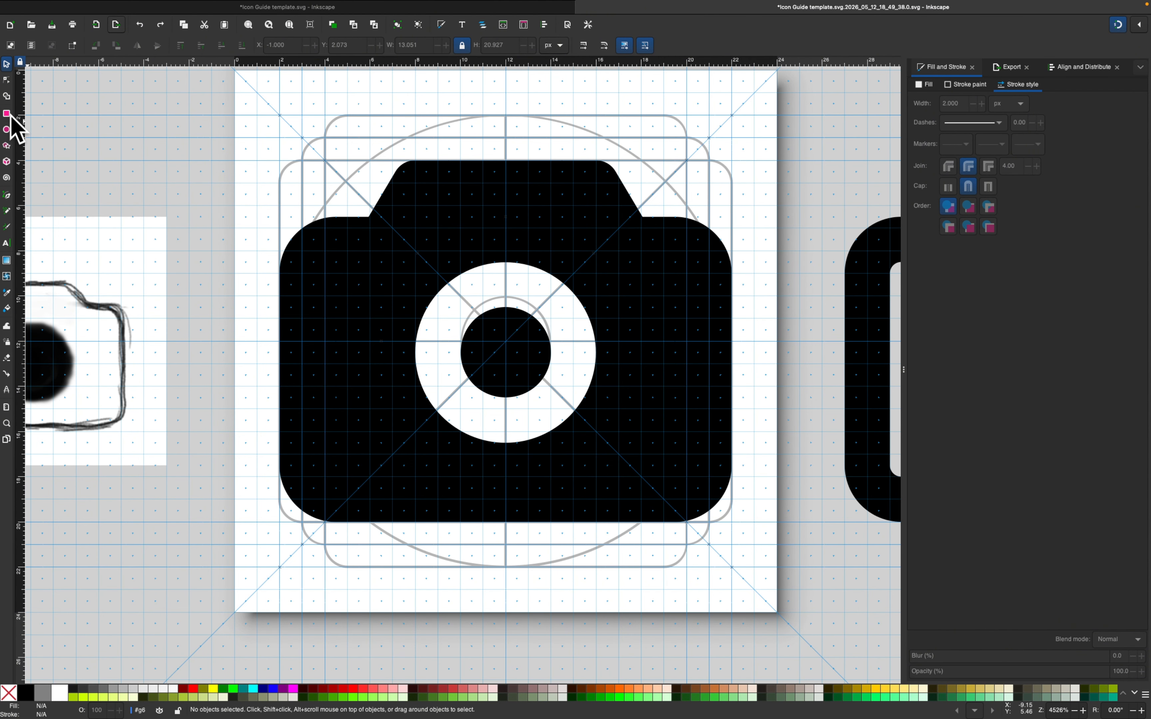
Cover the camera's left half up to the vertical centre line with a rectangle about 11 × 20.4 px, and duplicate the silhouette.
{"action": "left_click", "coordinate": [9, 114]}
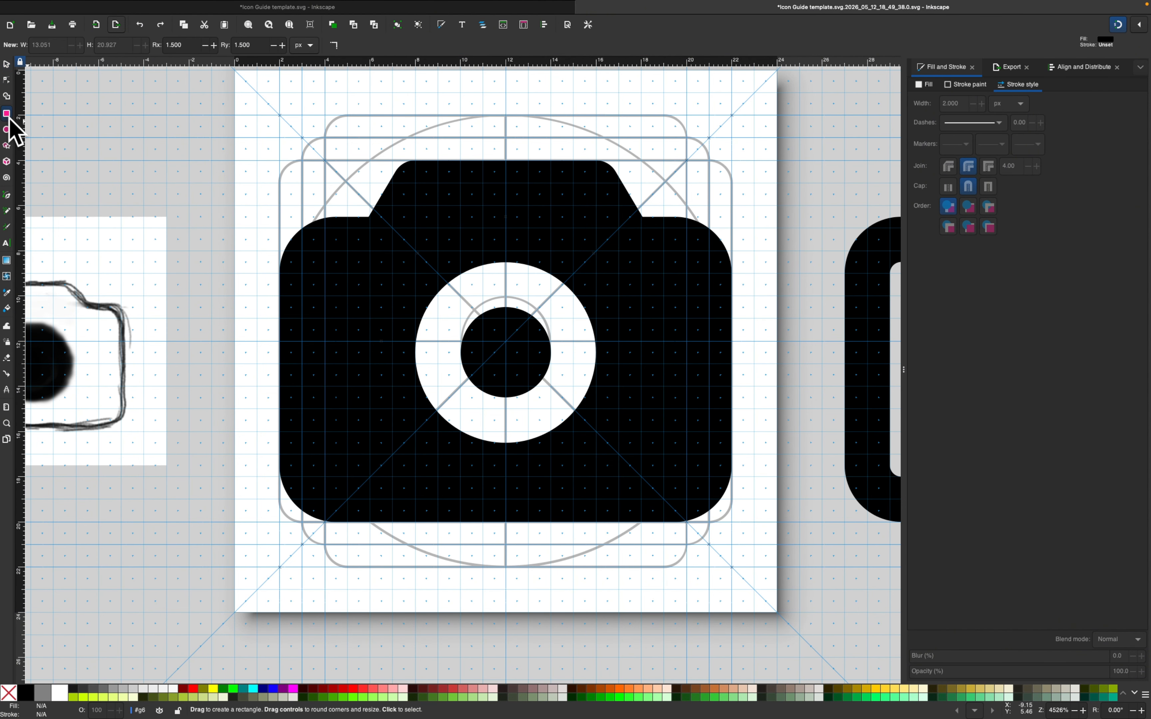
{"action": "left_click_drag", "start_coordinate": [437, 242], "coordinate": [258, 579]}
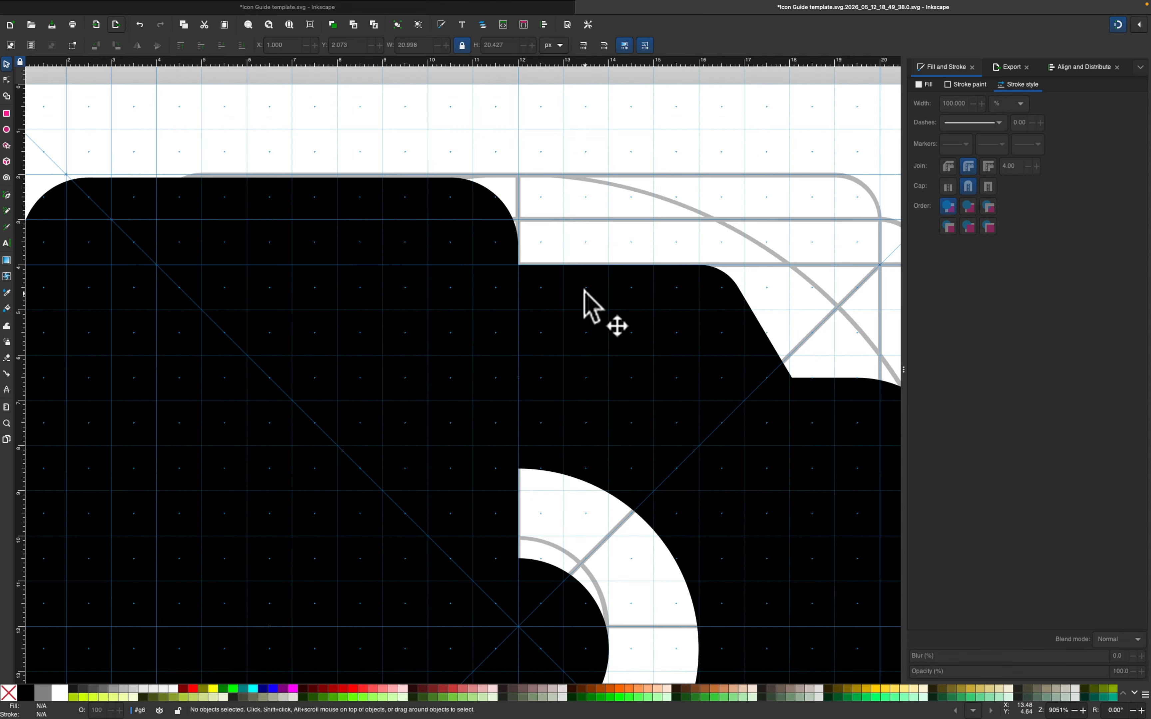
{"action": "left_click", "coordinate": [584, 290]}
{"action": "right_click", "coordinate": [563, 305]}
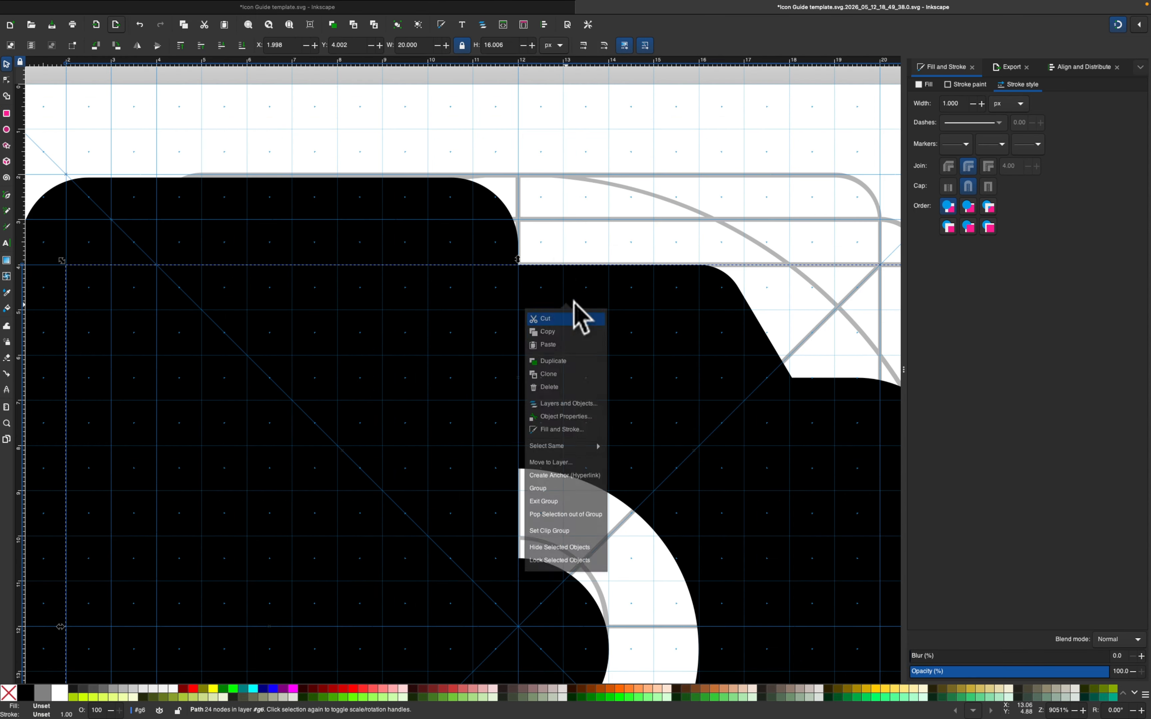
{"action": "left_click", "coordinate": [567, 365]}
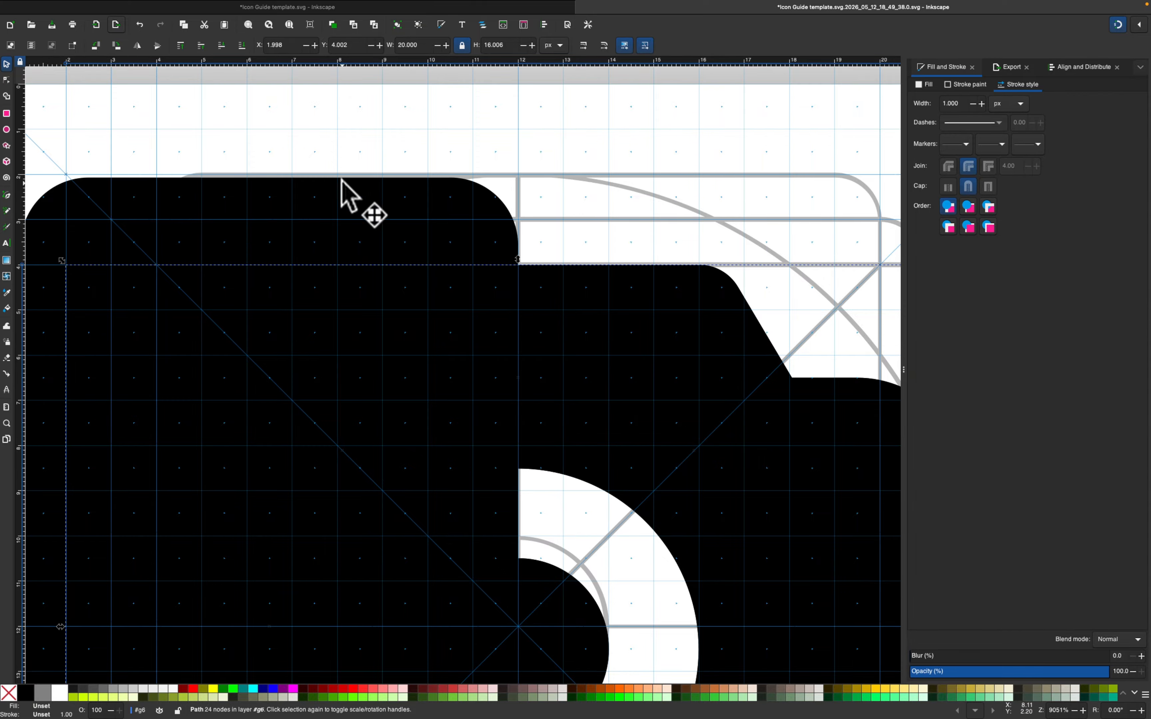
Subtract the rectangle from the duplicated silhouette to leave only its right half, starting at X 12.
{"action": "left_click", "coordinate": [354, 185]}
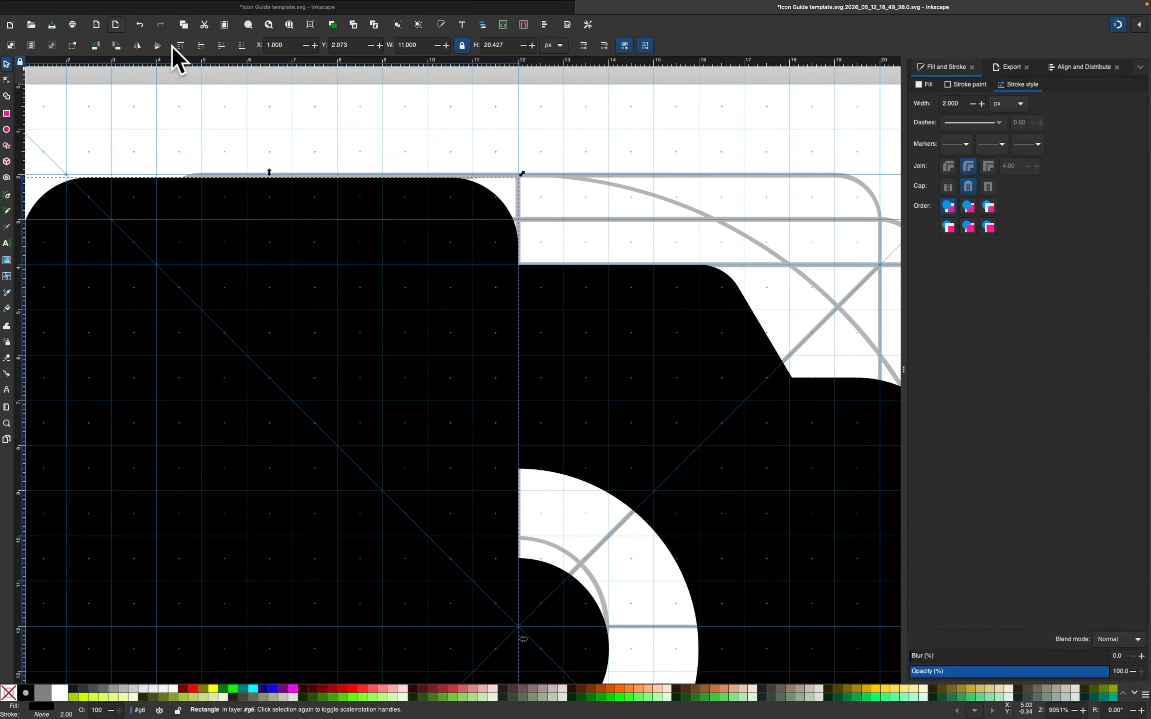
{"action": "left_click", "coordinate": [573, 333], "text": "shift"}
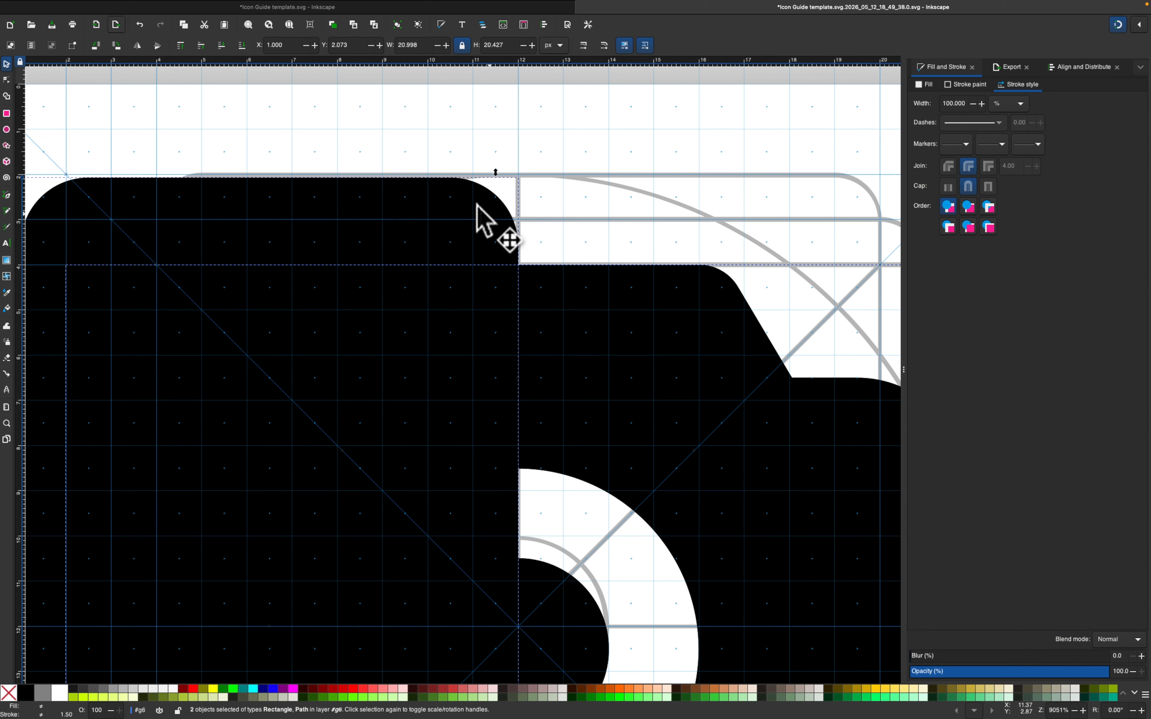
{"action": "left_click", "coordinate": [199, 6]}
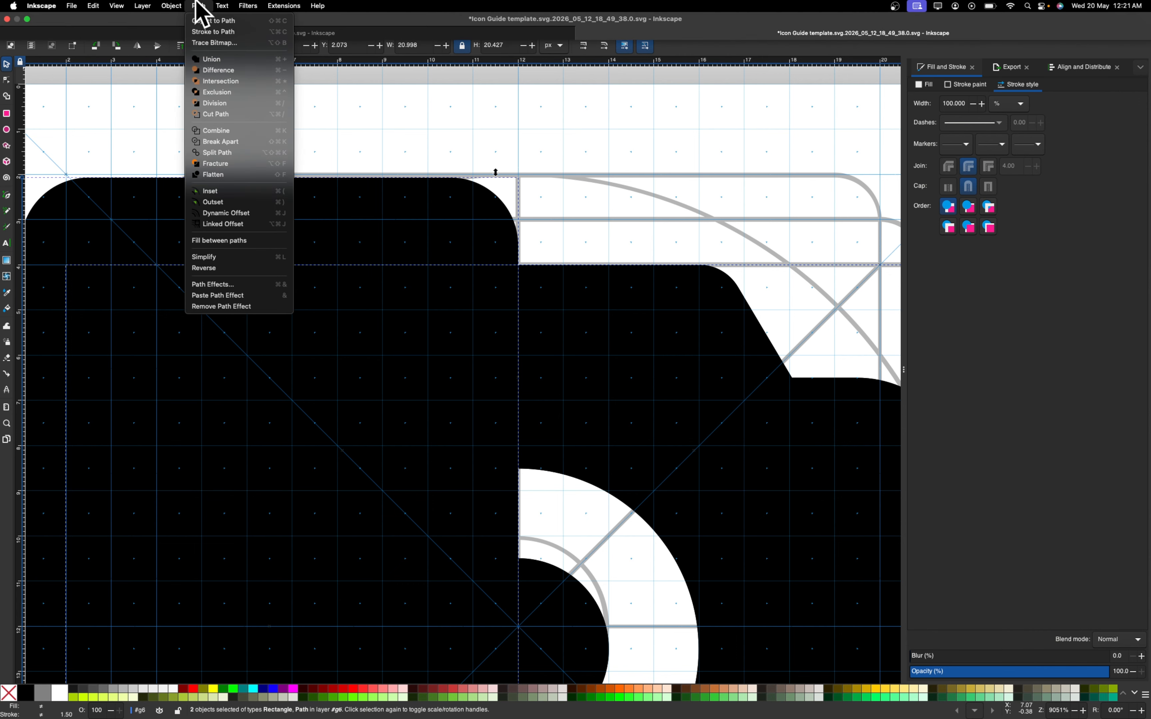
{"action": "left_click", "coordinate": [222, 71]}
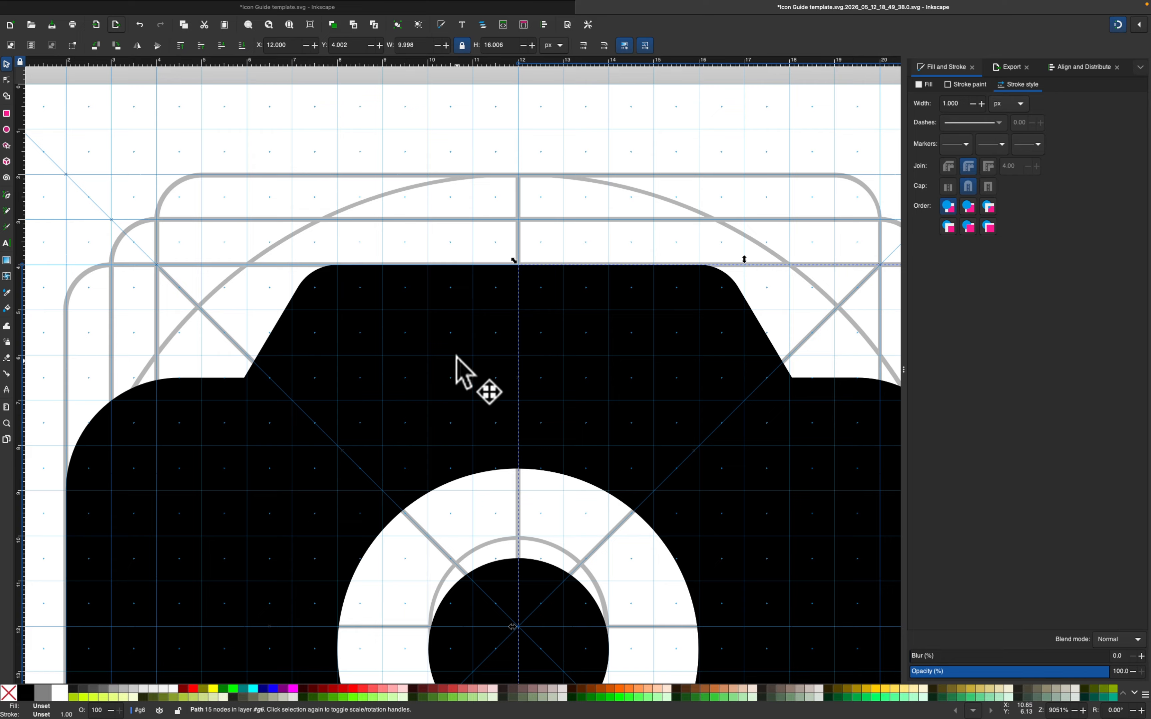
Shift the full silhouette sideways to check that the right half is separate, and undo the move.
{"action": "scroll", "coordinate": [455, 355], "scroll_direction": "down", "scroll_amount": 5}
{"action": "left_click_drag", "start_coordinate": [440, 251], "coordinate": [376, 245]}
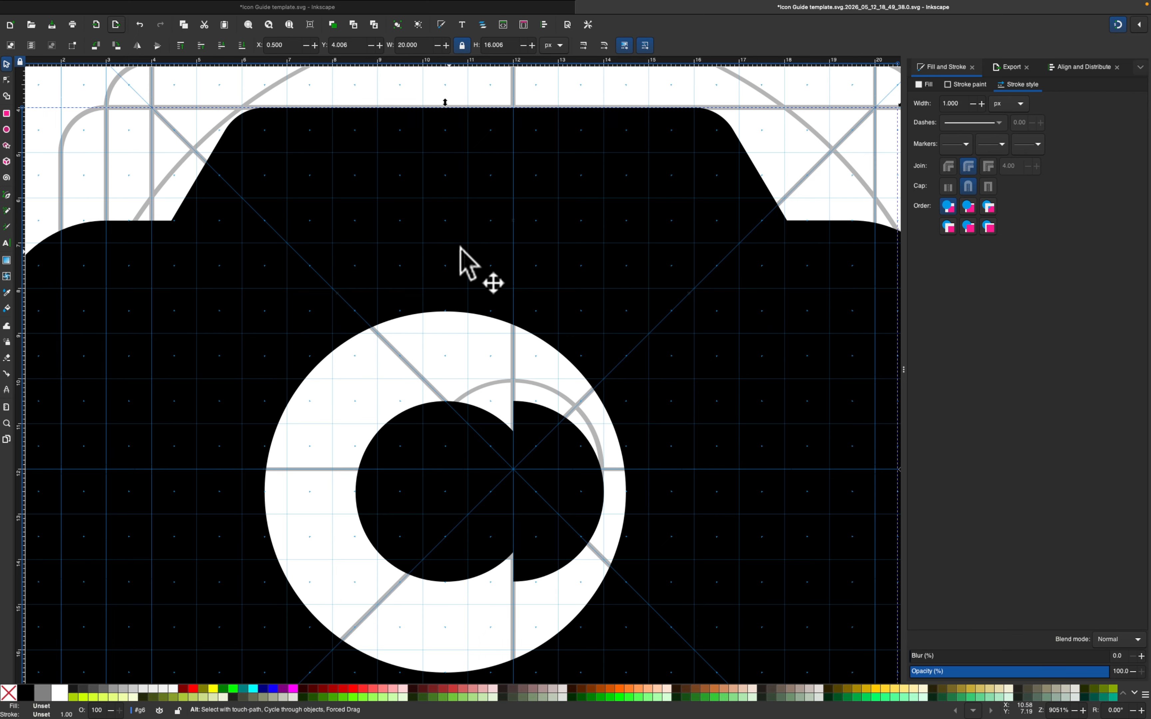
{"action": "key", "text": "ctrl+z"}
Fill the full camera silhouette with blue 0055D4 and the right half with a lighter blue.
{"action": "key", "text": "z"}
{"action": "left_click", "coordinate": [505, 252], "text": "shift"}
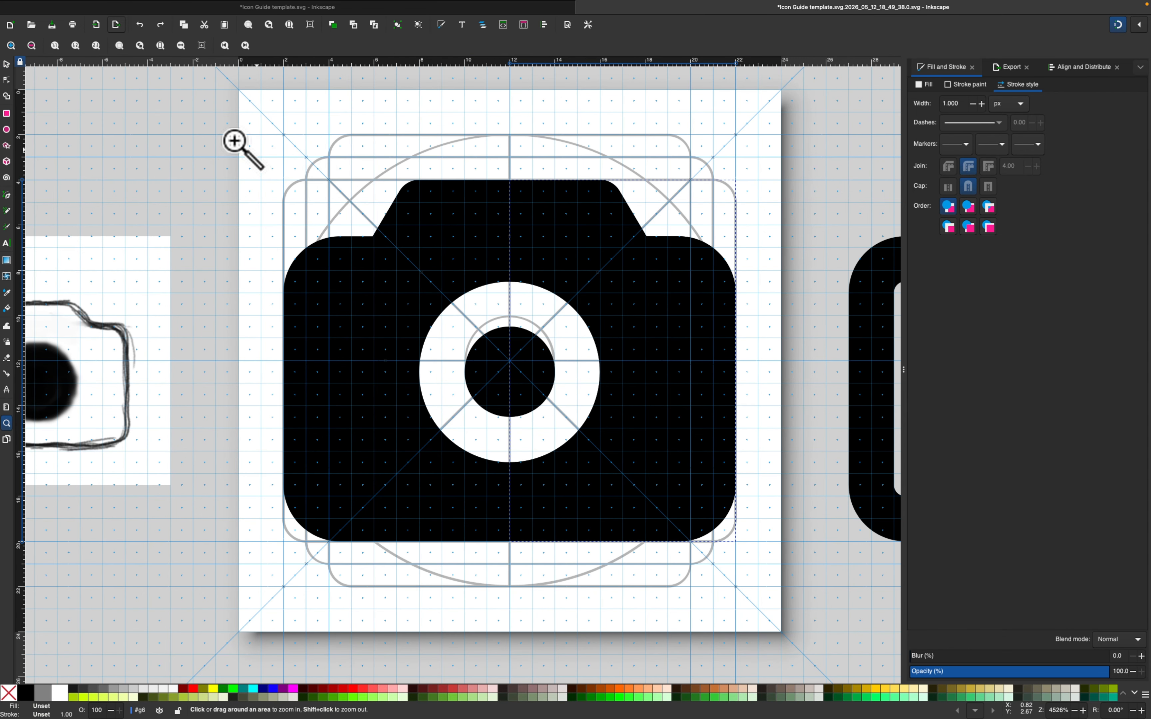
{"action": "left_click", "coordinate": [7, 66]}
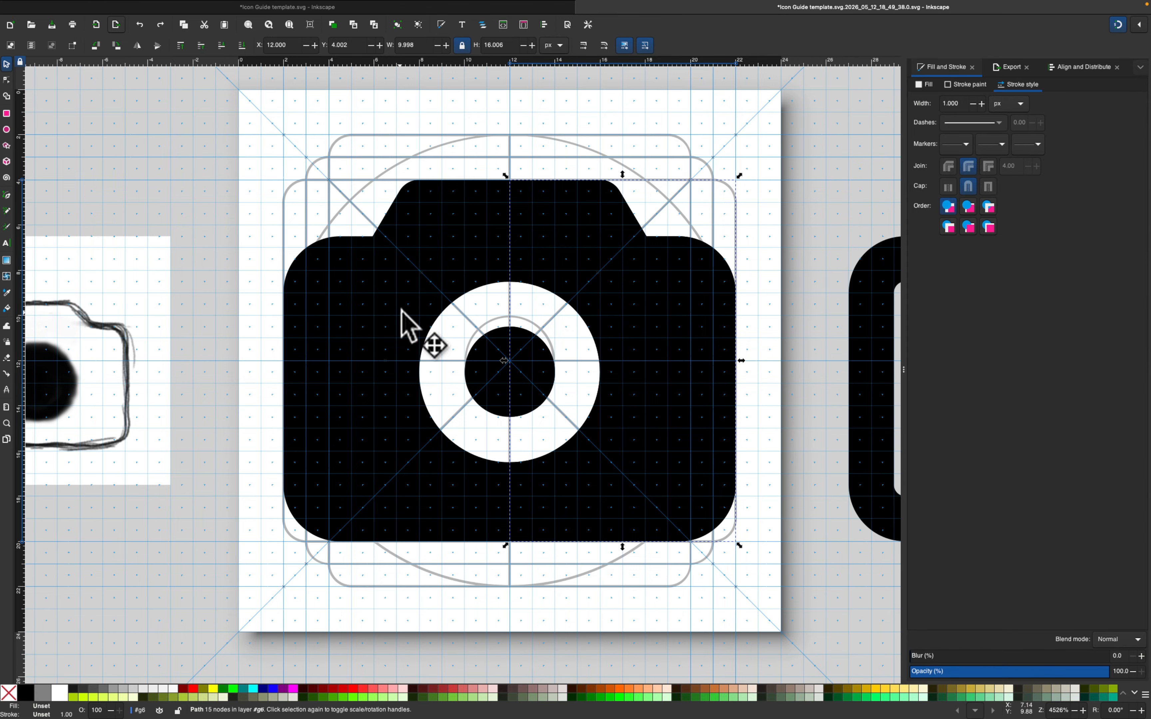
{"action": "left_click", "coordinate": [404, 322]}
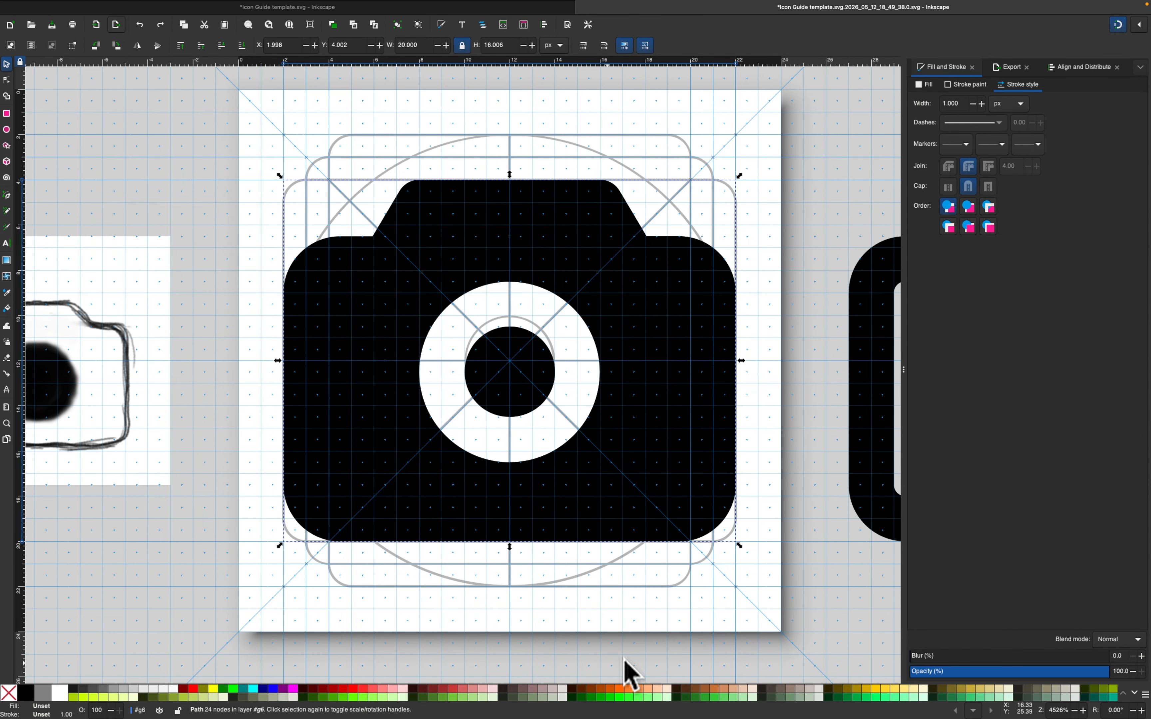
{"action": "left_click", "coordinate": [1135, 693]}
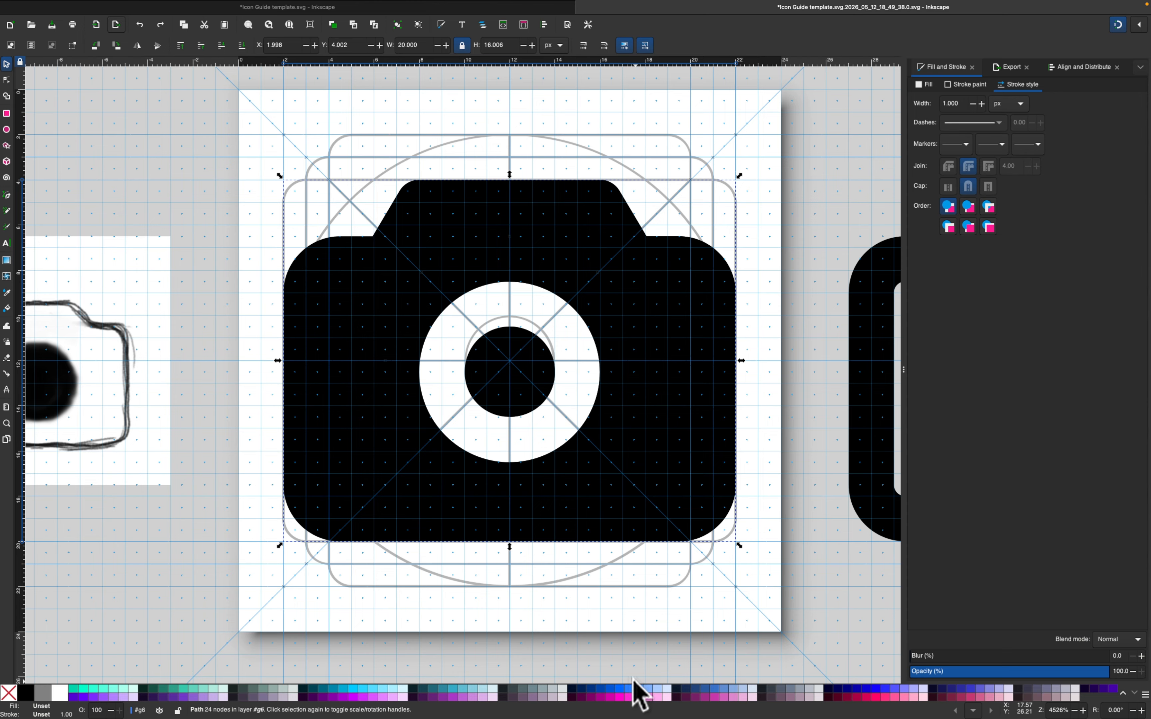
{"action": "left_click", "coordinate": [612, 690]}
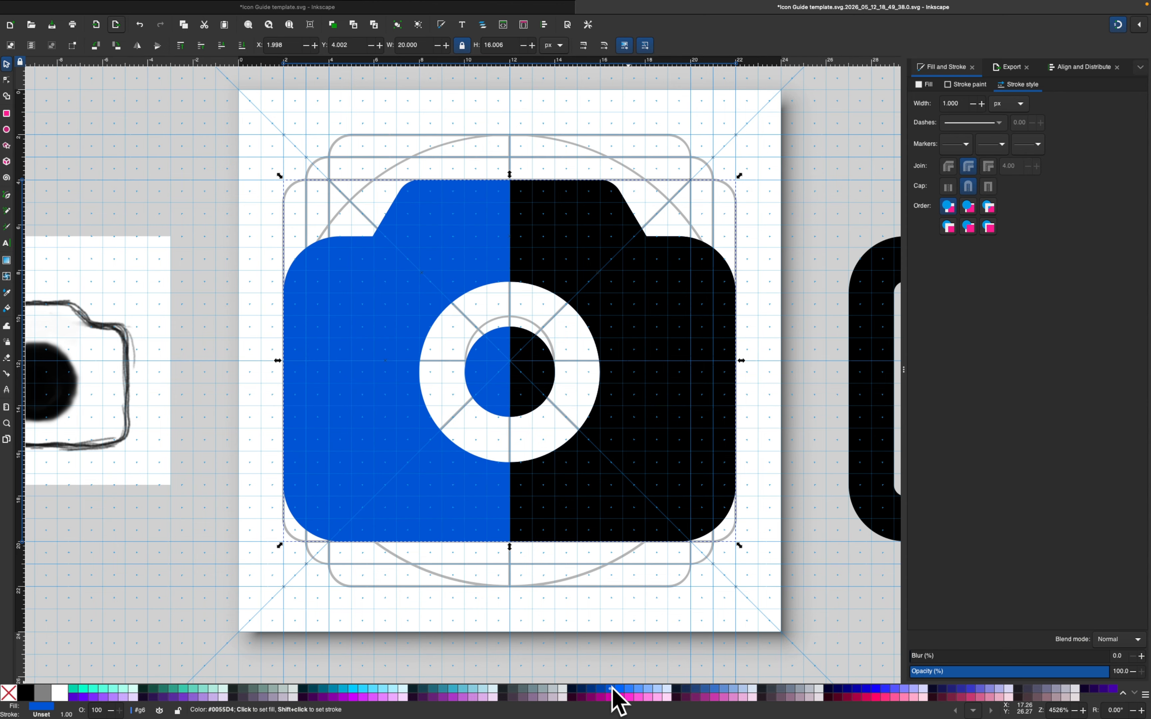
{"action": "left_click", "coordinate": [663, 450]}
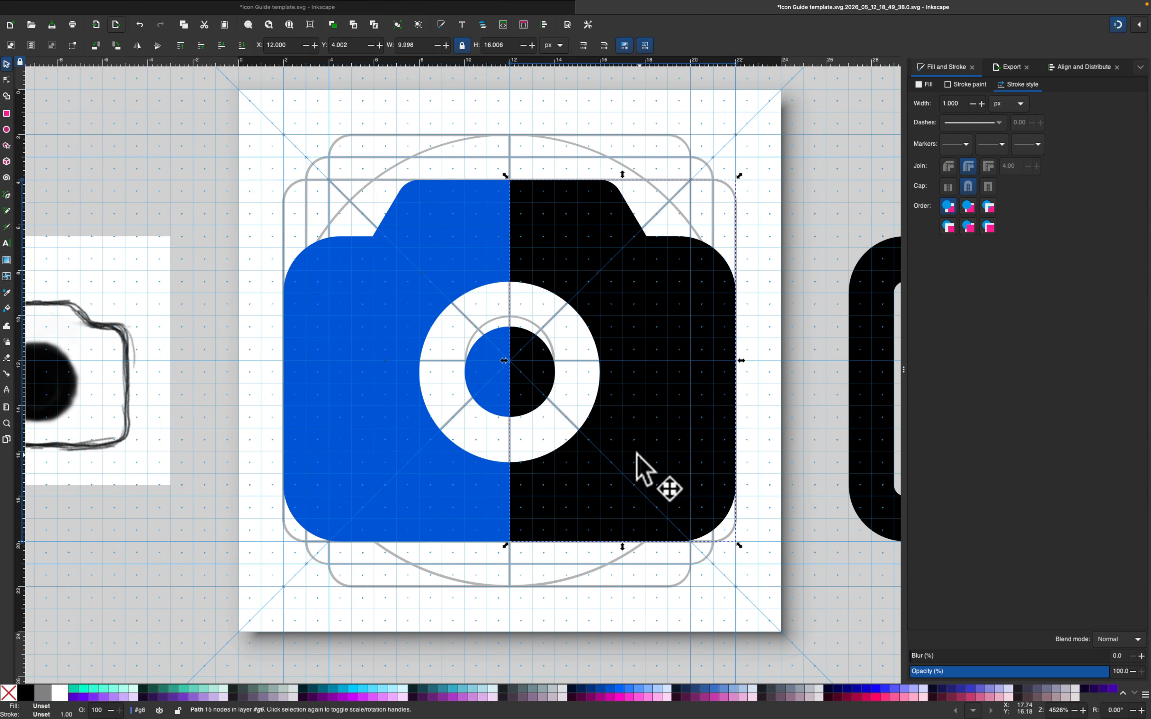
{"action": "left_click", "coordinate": [629, 691]}
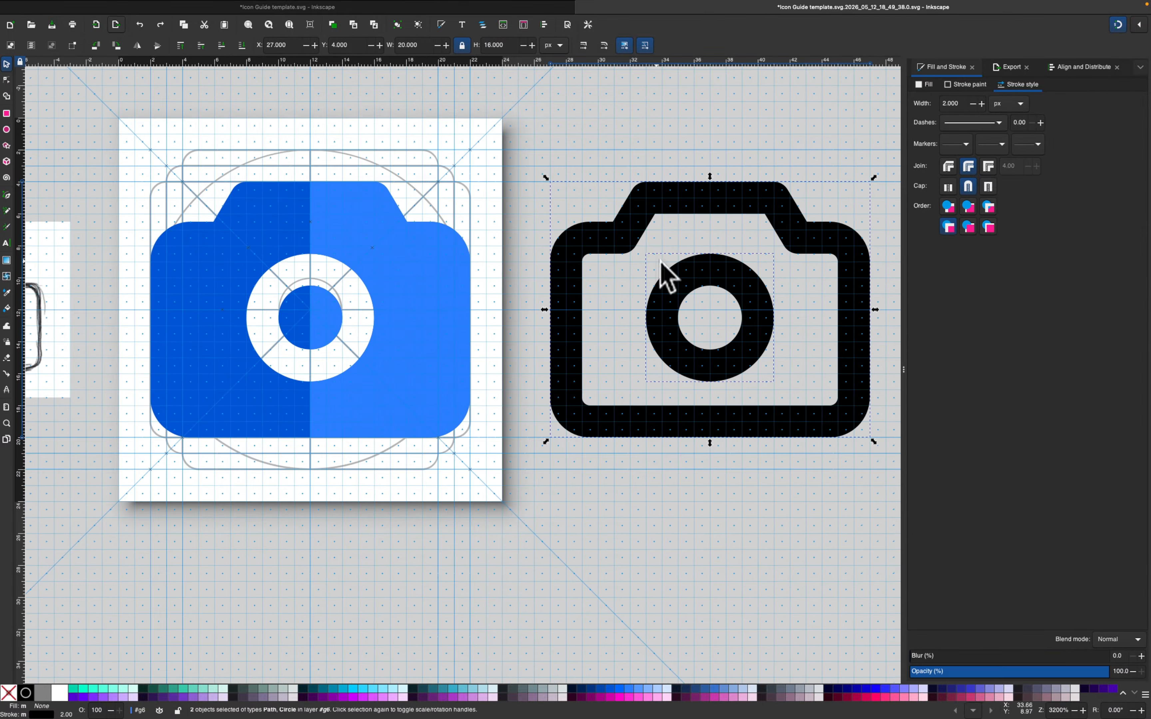
Group the black camera outline copy and place it at X 2, Y 4 in front of the blue camera shapes.
{"action": "right_click", "coordinate": [711, 209]}
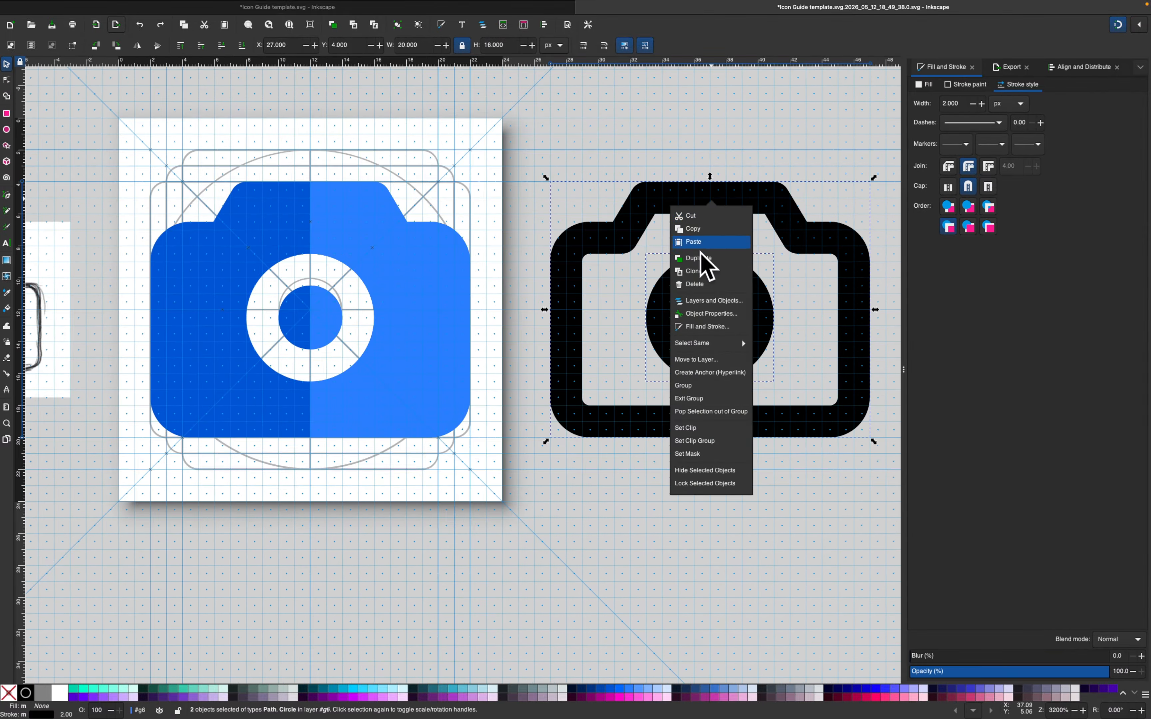
{"action": "left_click", "coordinate": [690, 398]}
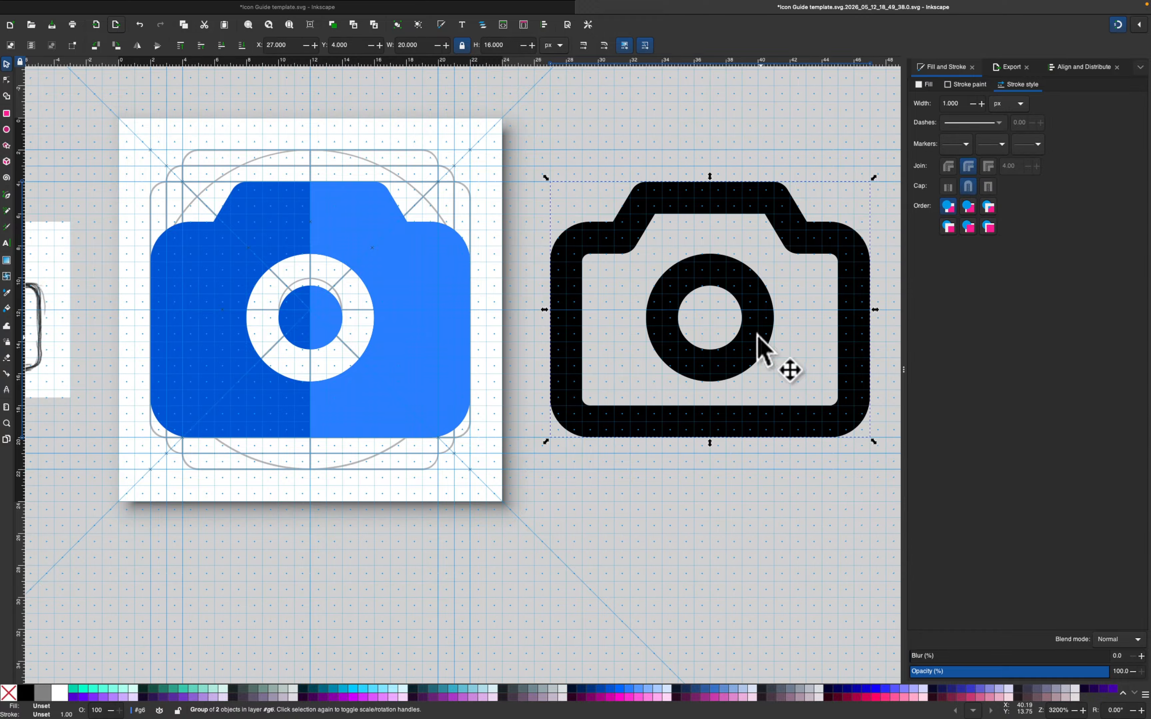
{"action": "left_click_drag", "start_coordinate": [762, 340], "coordinate": [342, 325]}
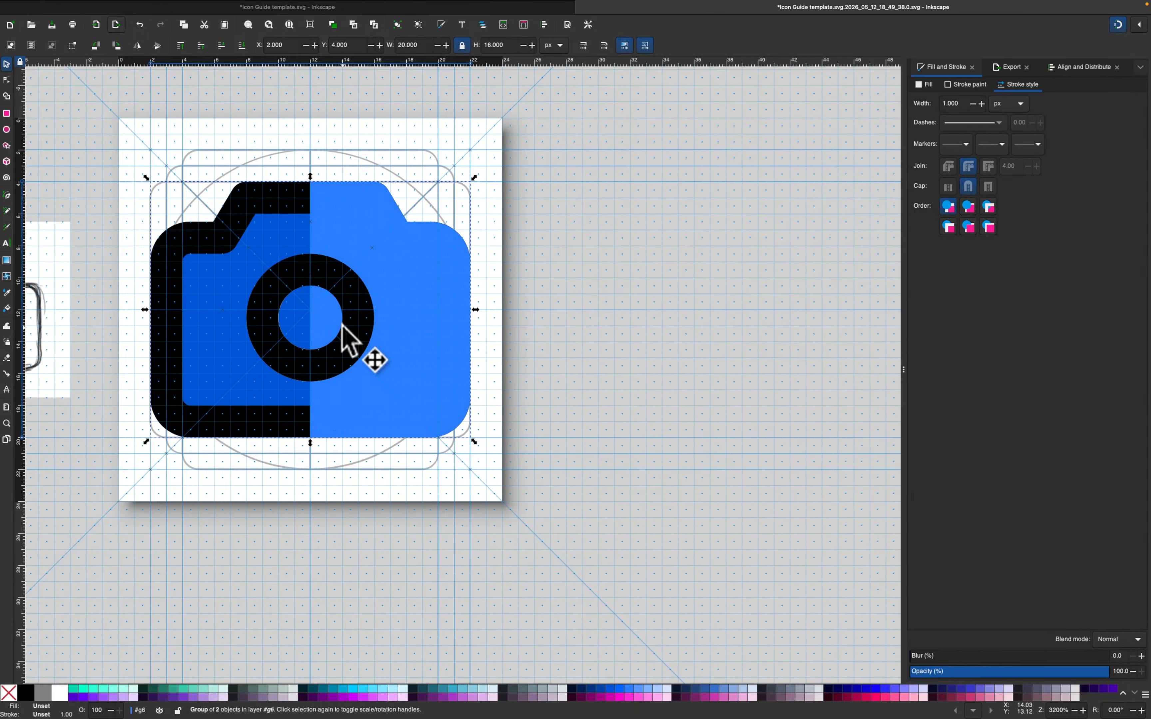
{"action": "left_click", "coordinate": [181, 46]}
Draw an ellipse about 5 px wide and 5.2 px high over the lens opening, staying inside the black ring.
{"action": "scroll", "coordinate": [694, 236], "scroll_direction": "left", "scroll_amount": 5}
{"action": "key", "text": "z"}
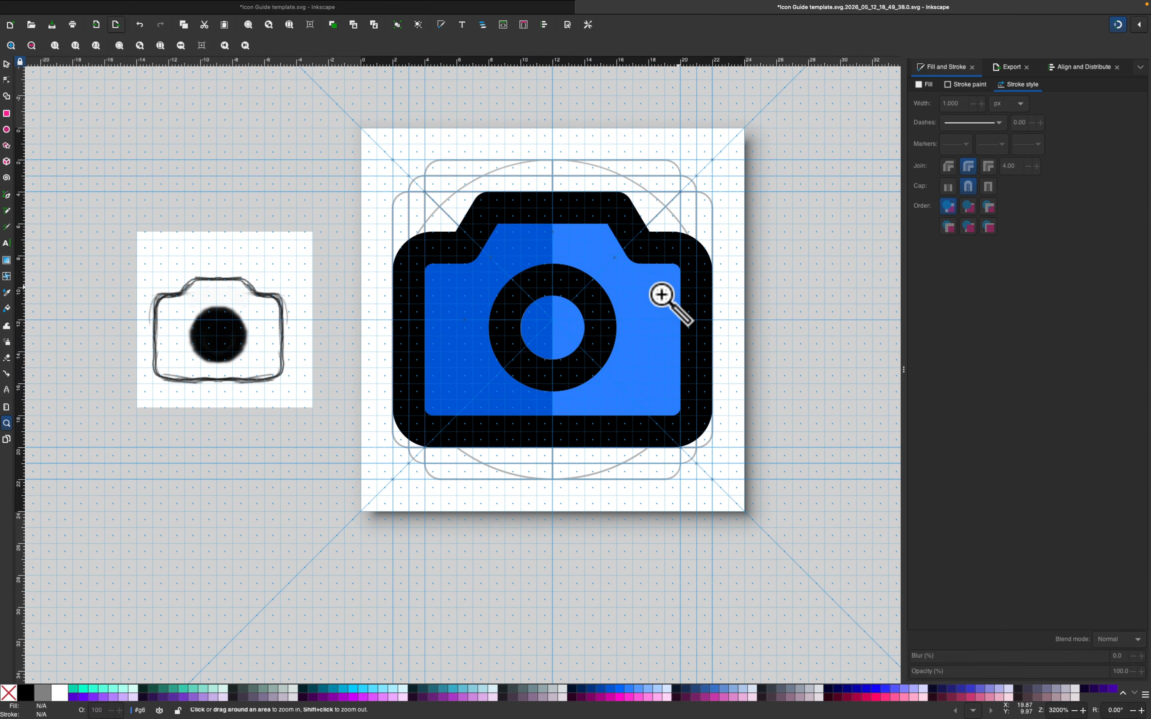
{"action": "left_click", "coordinate": [644, 323], "text": "shift"}
{"action": "scroll", "coordinate": [632, 318], "scroll_direction": "right", "scroll_amount": 3}
{"action": "left_click", "coordinate": [493, 339]}
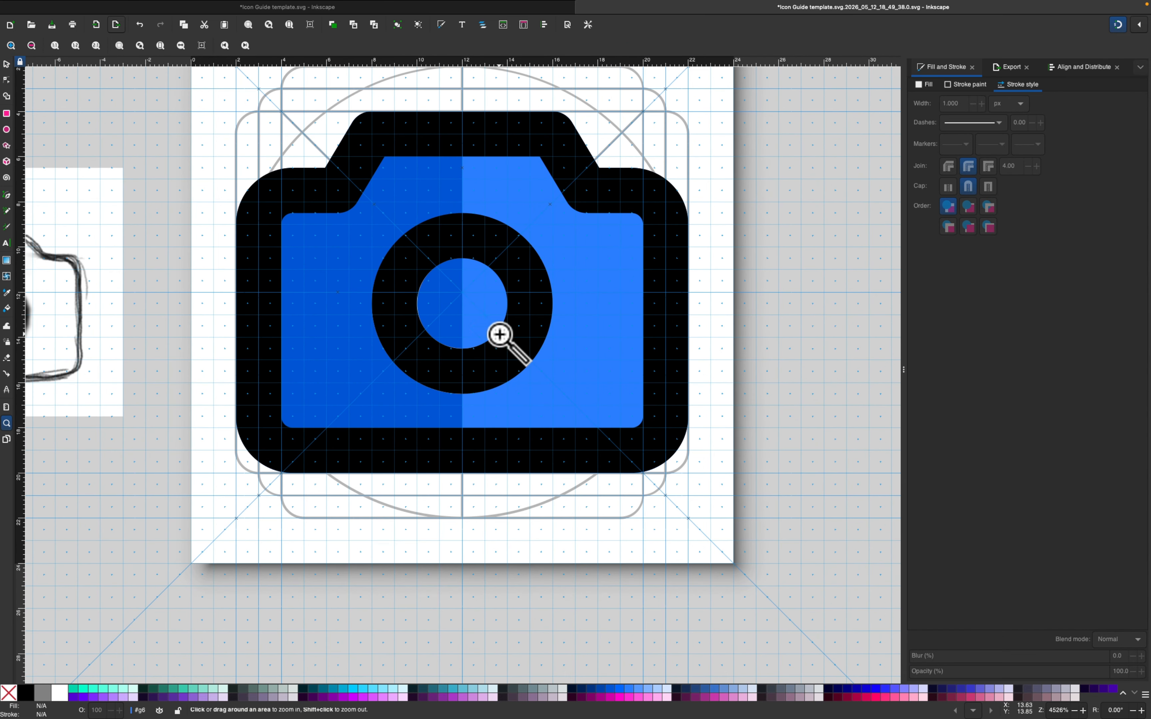
{"action": "left_click", "coordinate": [7, 129]}
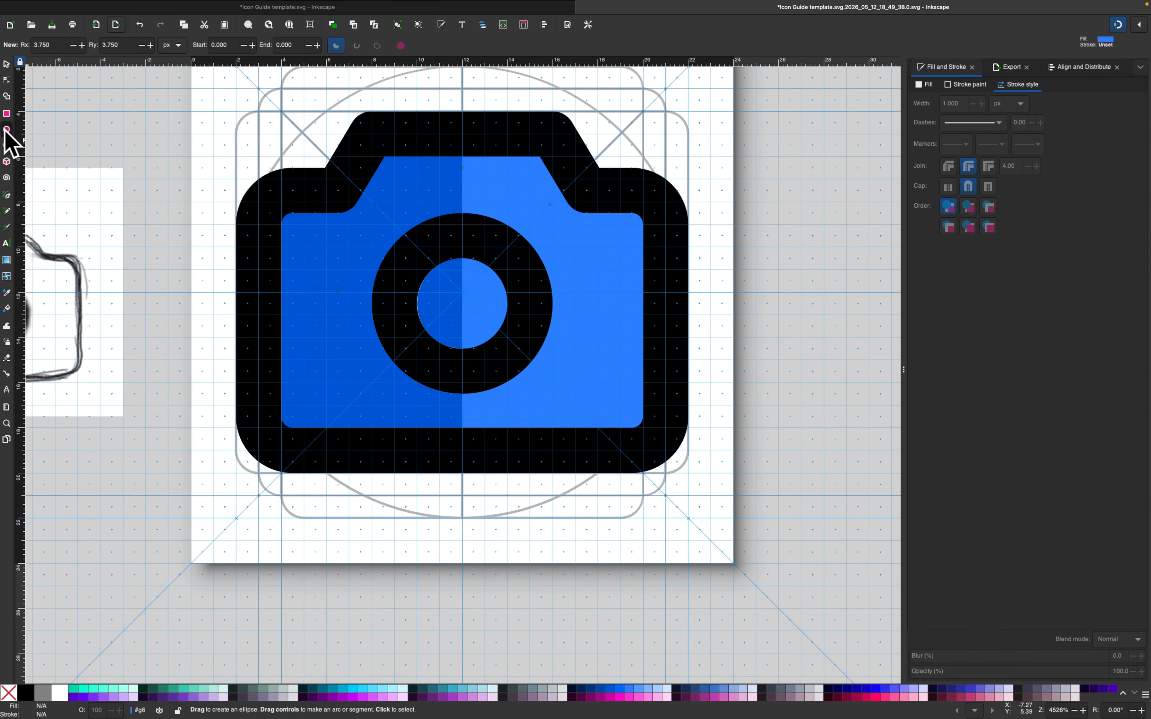
{"action": "left_click_drag", "start_coordinate": [412, 261], "coordinate": [517, 365]}
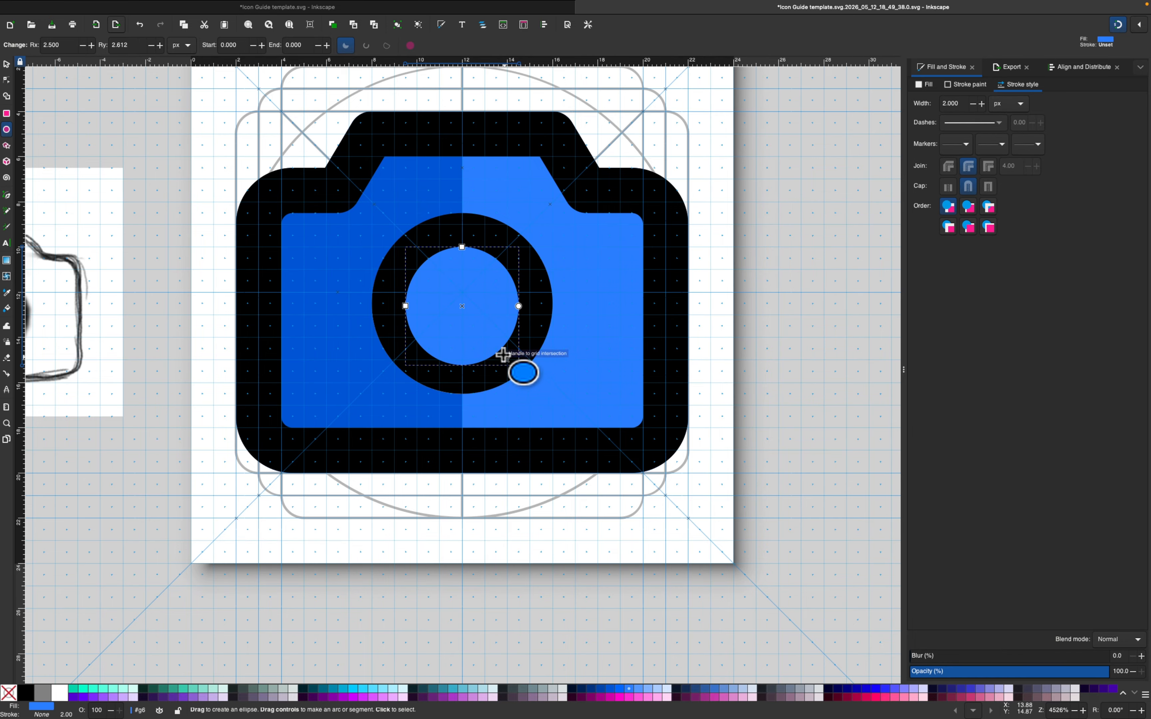
Duplicate the lens ellipse and subtract one copy from the lighter right half and the other from the full blue silhouette using Difference.
{"action": "left_click", "coordinate": [8, 64]}
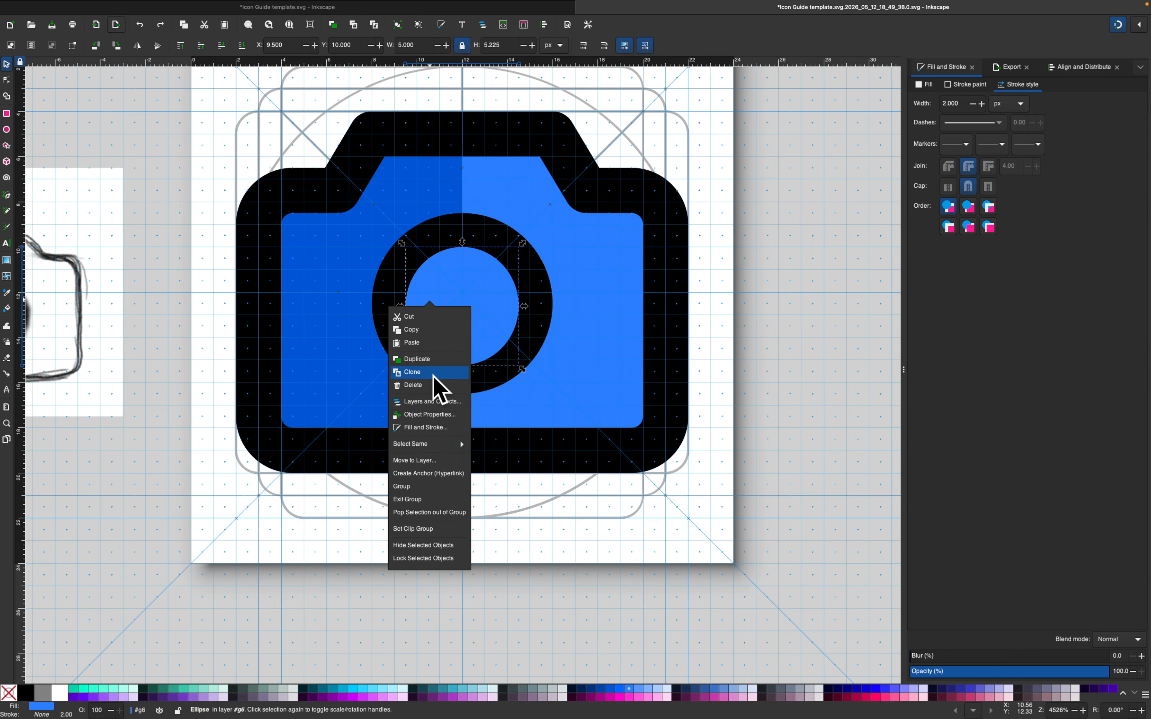
{"action": "left_click", "coordinate": [438, 359]}
{"action": "left_click", "coordinate": [575, 278], "text": "shift"}
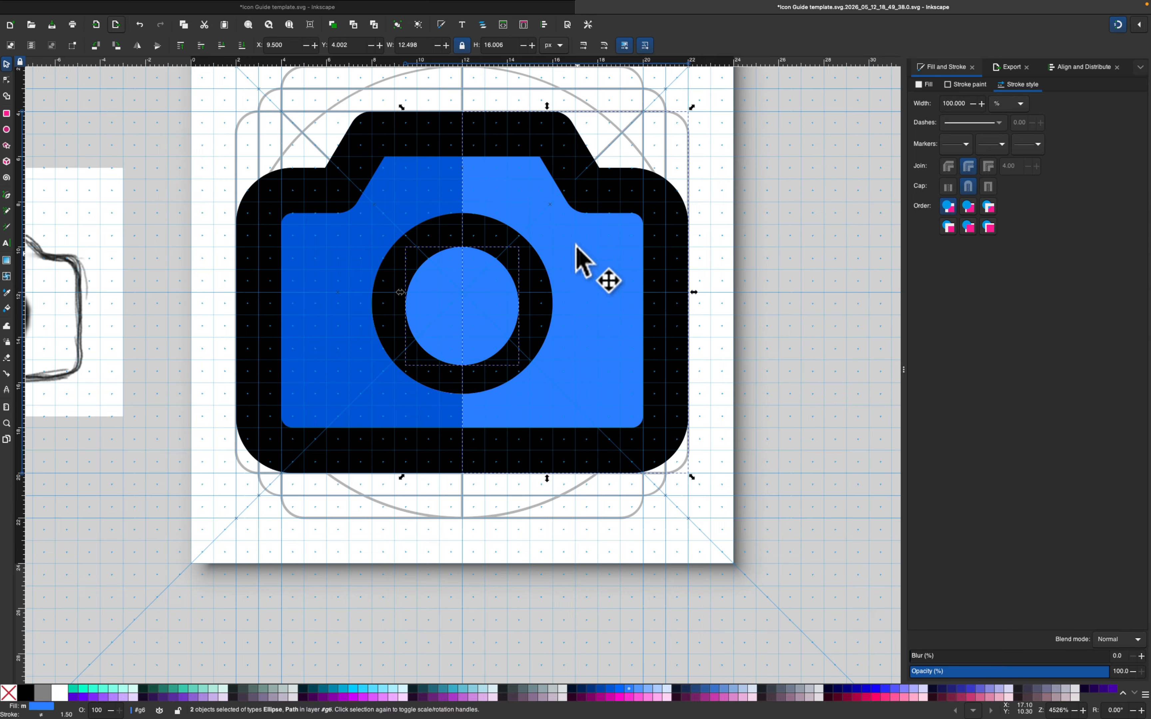
{"action": "left_click", "coordinate": [198, 3]}
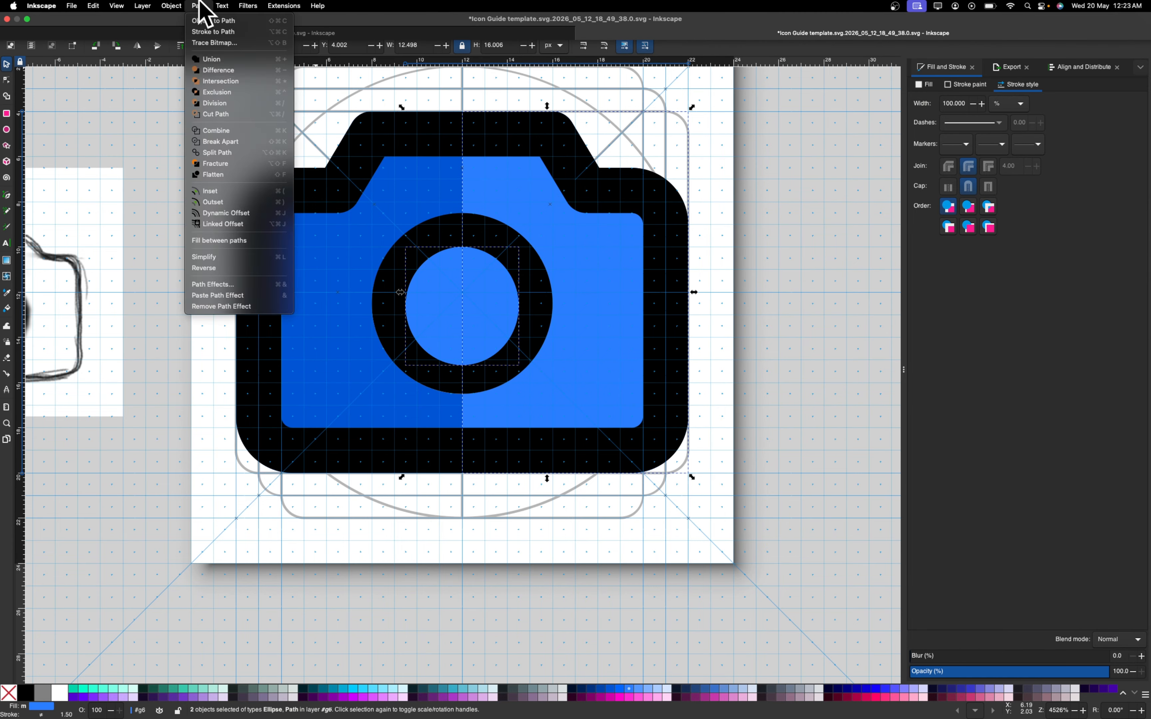
{"action": "left_click", "coordinate": [207, 71]}
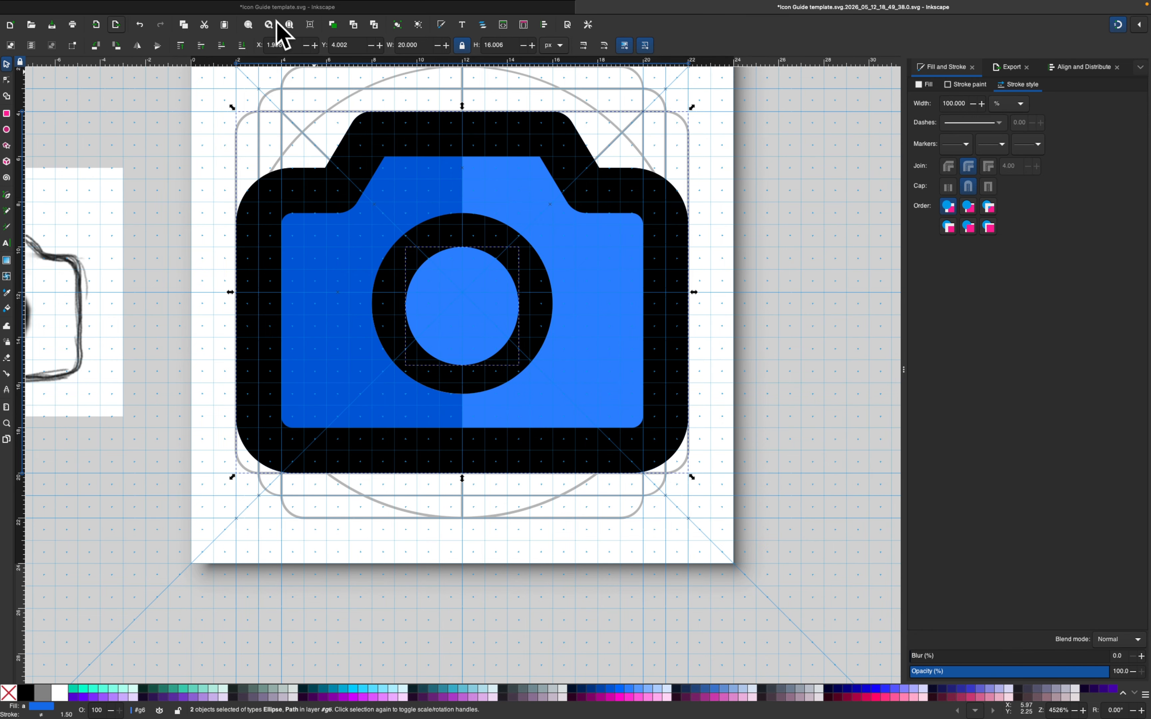
{"action": "left_click", "coordinate": [198, 6]}
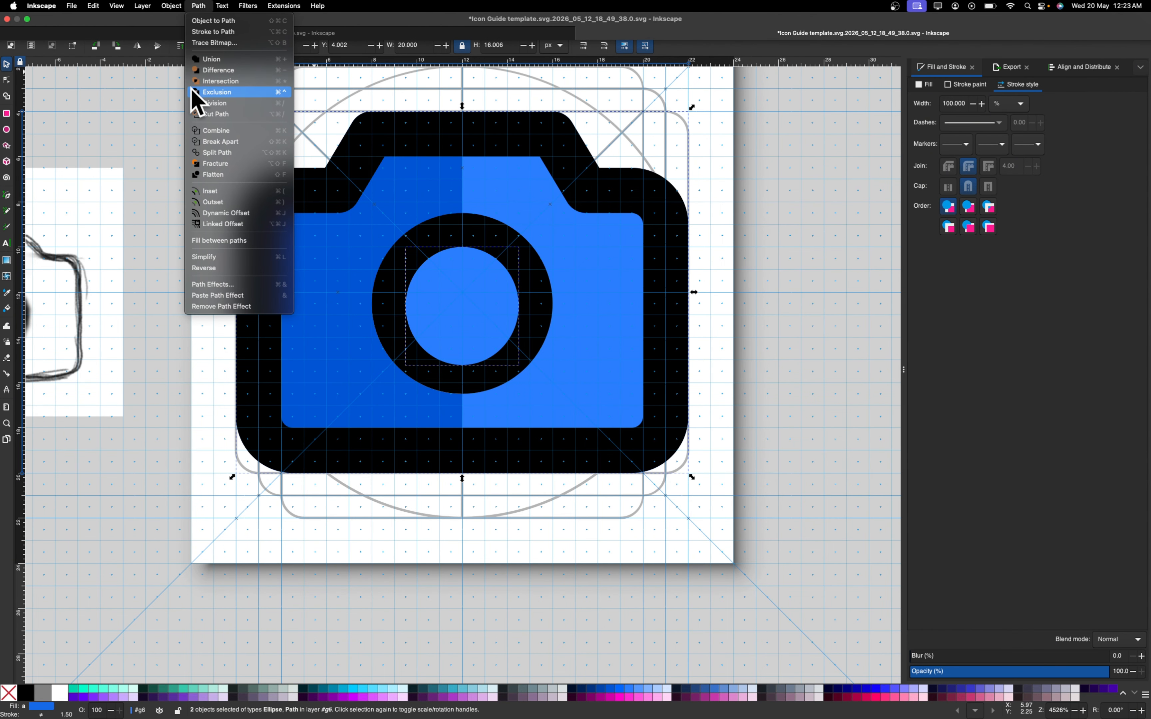
{"action": "left_click", "coordinate": [217, 69]}
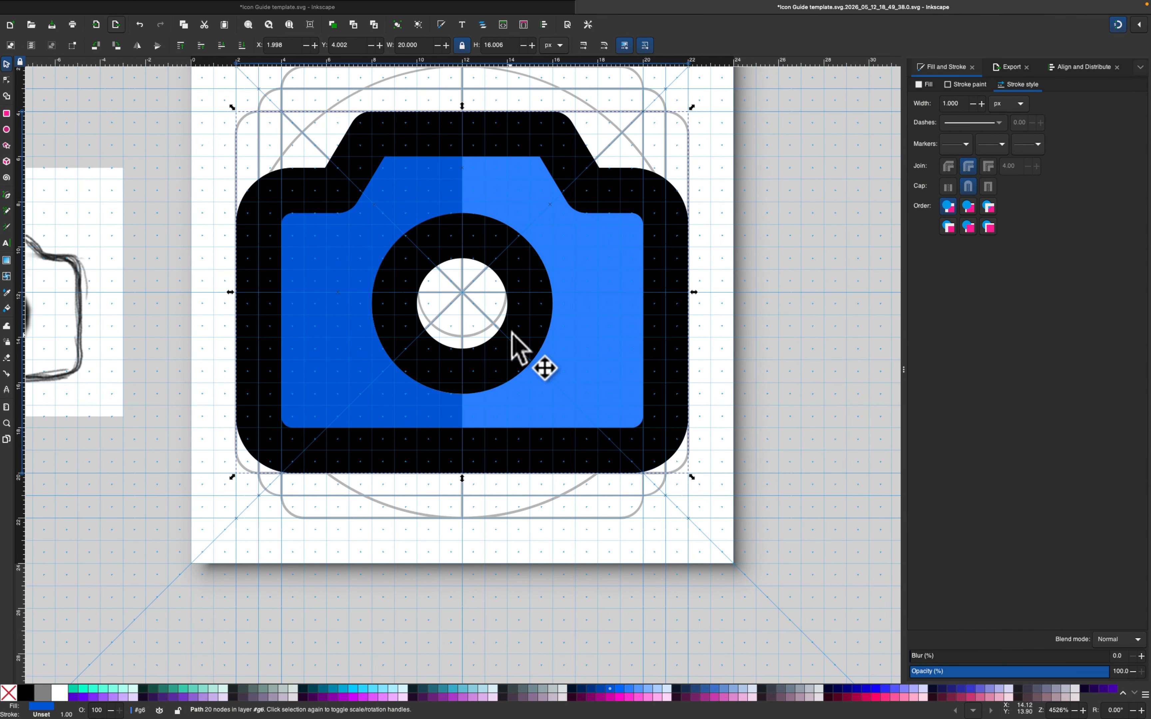
Hide the guide lines and clear the selection to view the whole camera icon.
{"action": "key", "text": "z"}
{"action": "left_click", "coordinate": [457, 295], "text": "shift"}
{"action": "scroll", "coordinate": [386, 257], "scroll_direction": "right", "scroll_amount": 2}
{"action": "scroll", "coordinate": [376, 237], "scroll_direction": "left", "scroll_amount": 1}
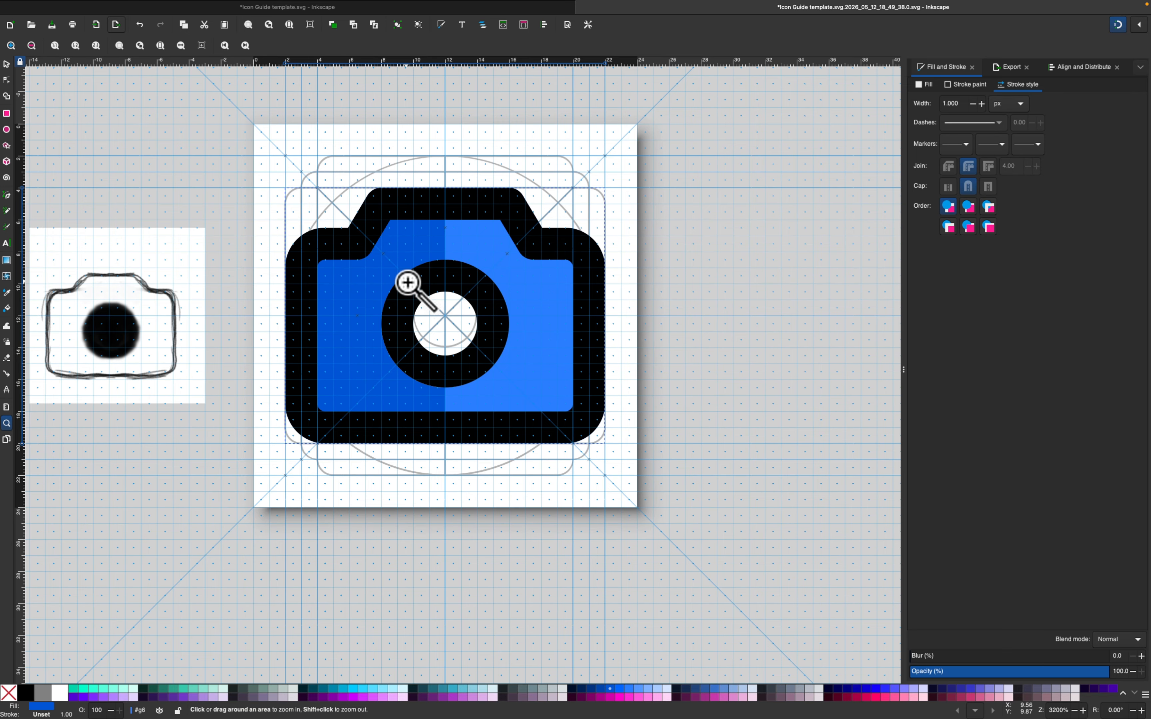
{"action": "left_click", "coordinate": [405, 292]}
{"action": "scroll", "coordinate": [419, 286], "scroll_direction": "left", "scroll_amount": 1}
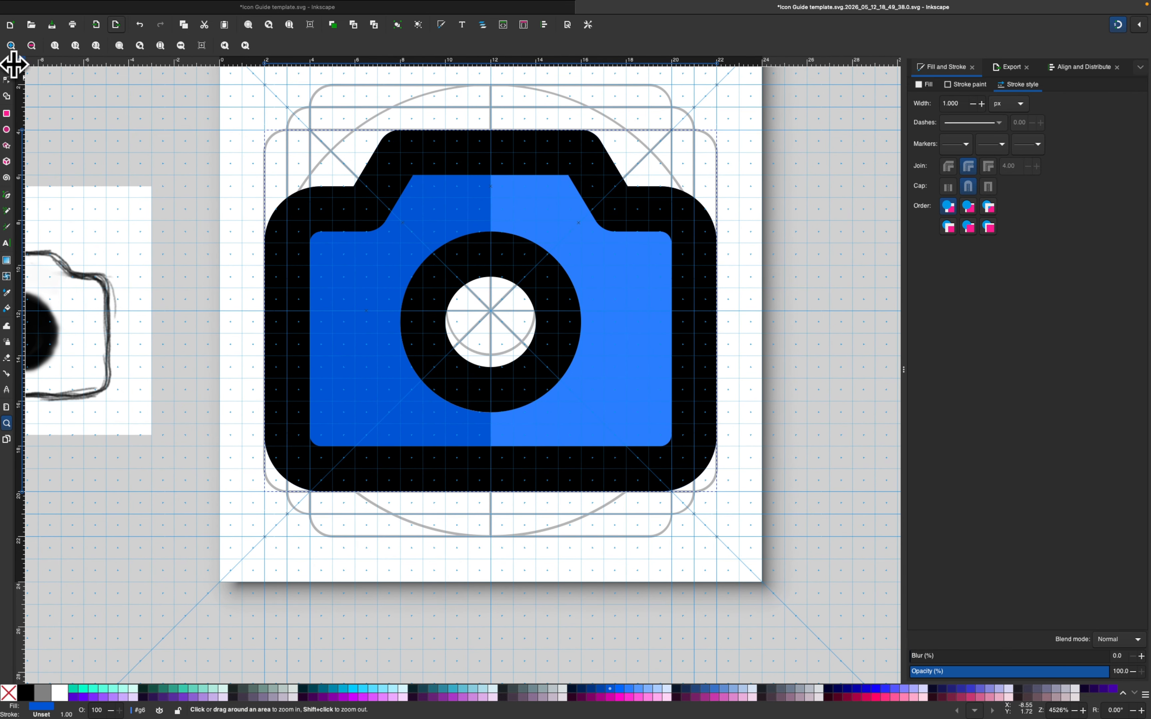
{"action": "left_click", "coordinate": [5, 71]}
{"action": "key", "text": "bar"}
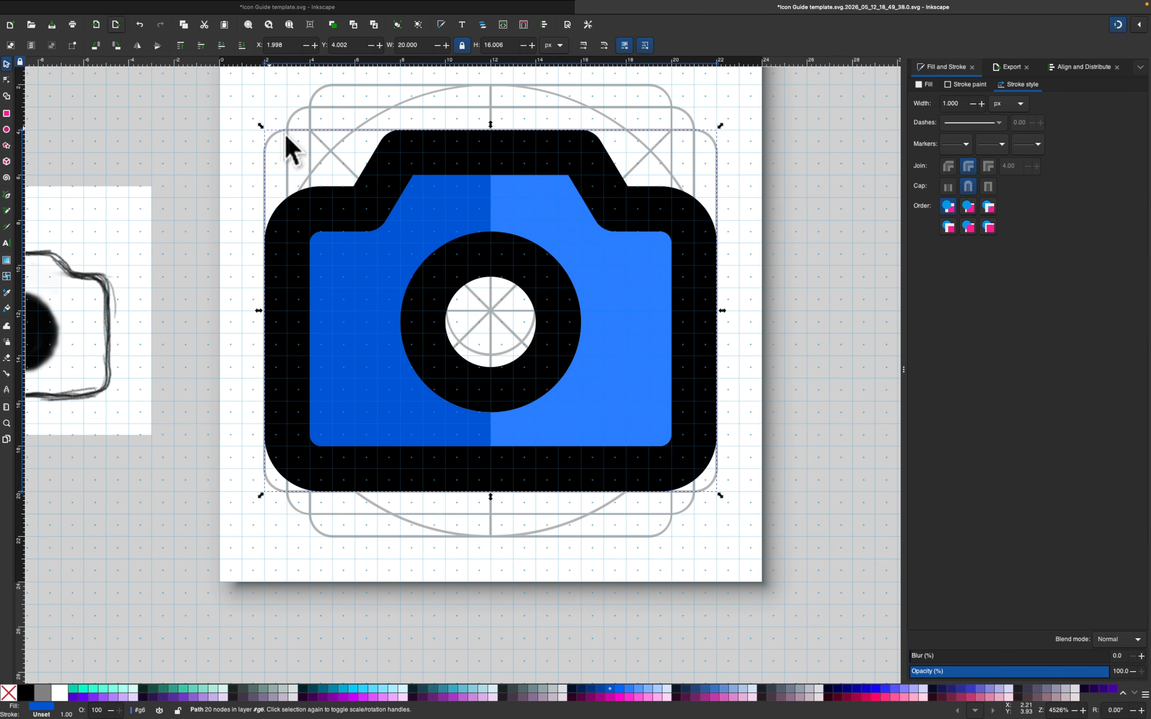
{"action": "left_click", "coordinate": [792, 252]}
{"action": "key", "text": "z"}
{"action": "left_click", "coordinate": [757, 255], "text": "shift"}
{"action": "left_click", "coordinate": [757, 254], "text": "shift"}
{"action": "left_click_drag", "start_coordinate": [756, 255], "coordinate": [435, 196]}
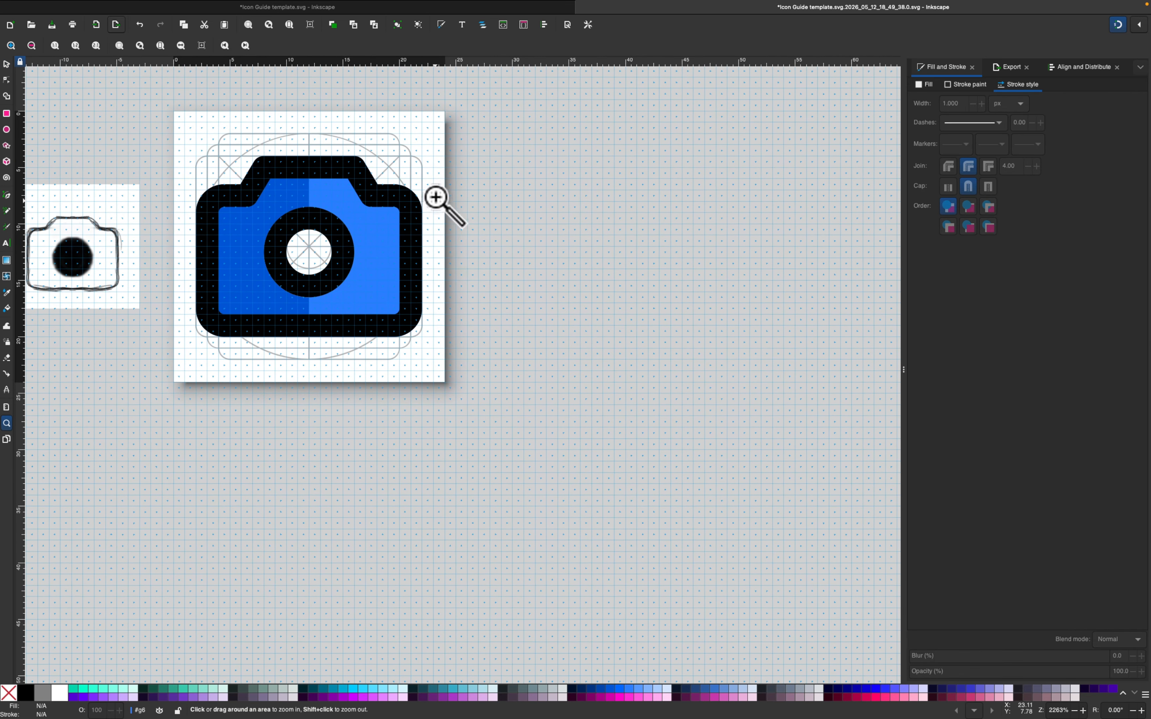